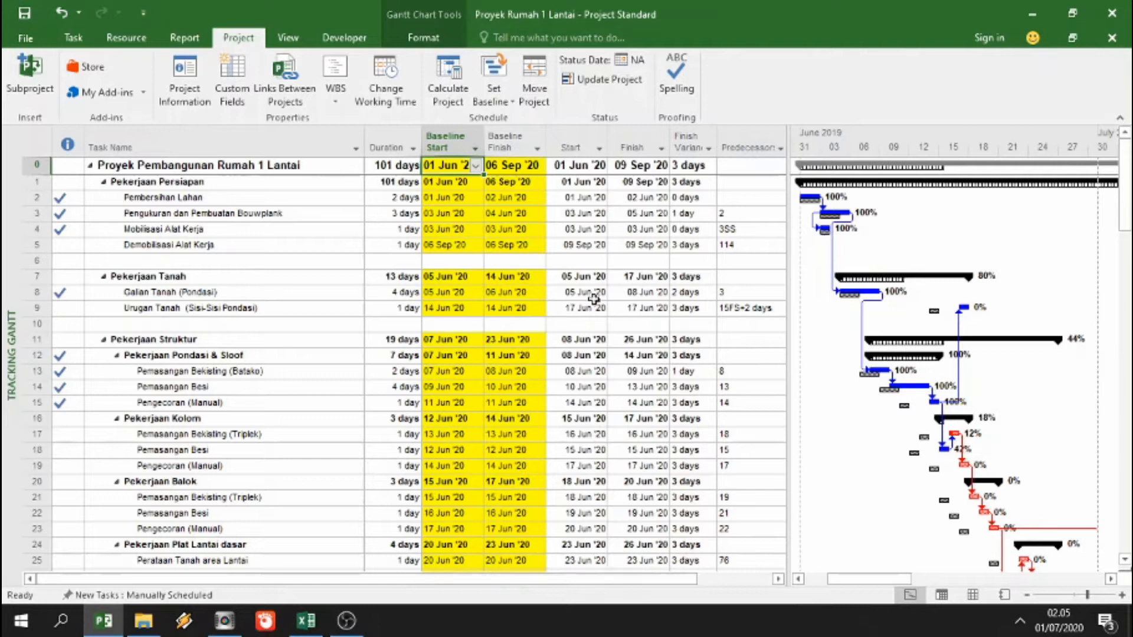
Step: Widen the Finish Variance column and review the tasks' baseline dates against their scheduled dates
{"action": "left_click", "coordinate": [457, 136]}
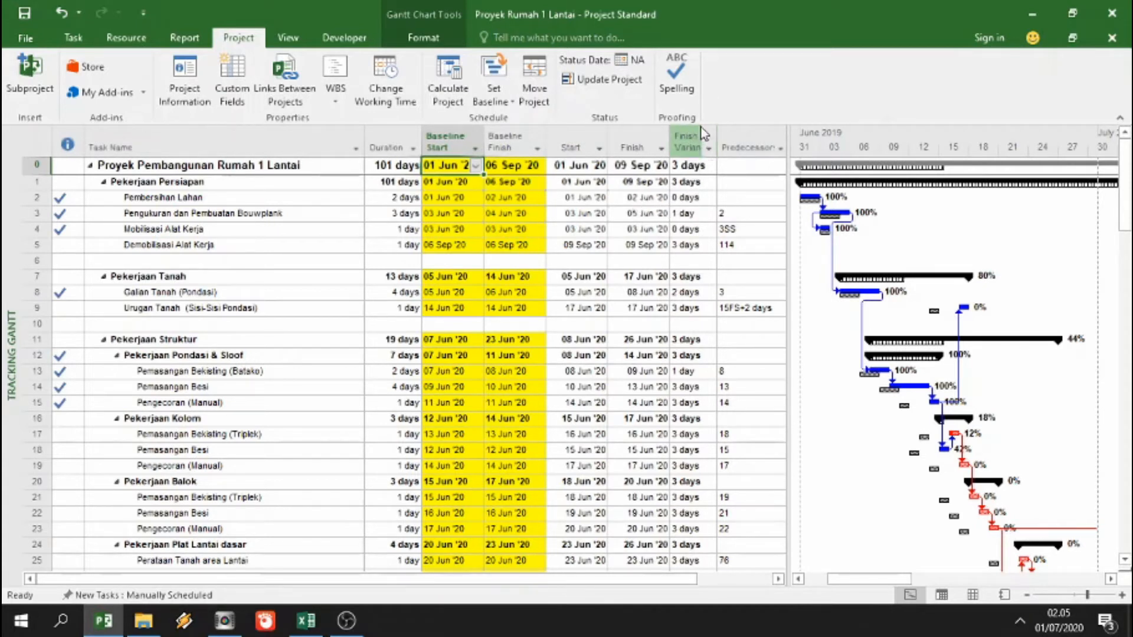
{"action": "left_click_drag", "start_coordinate": [717, 147], "coordinate": [727, 148]}
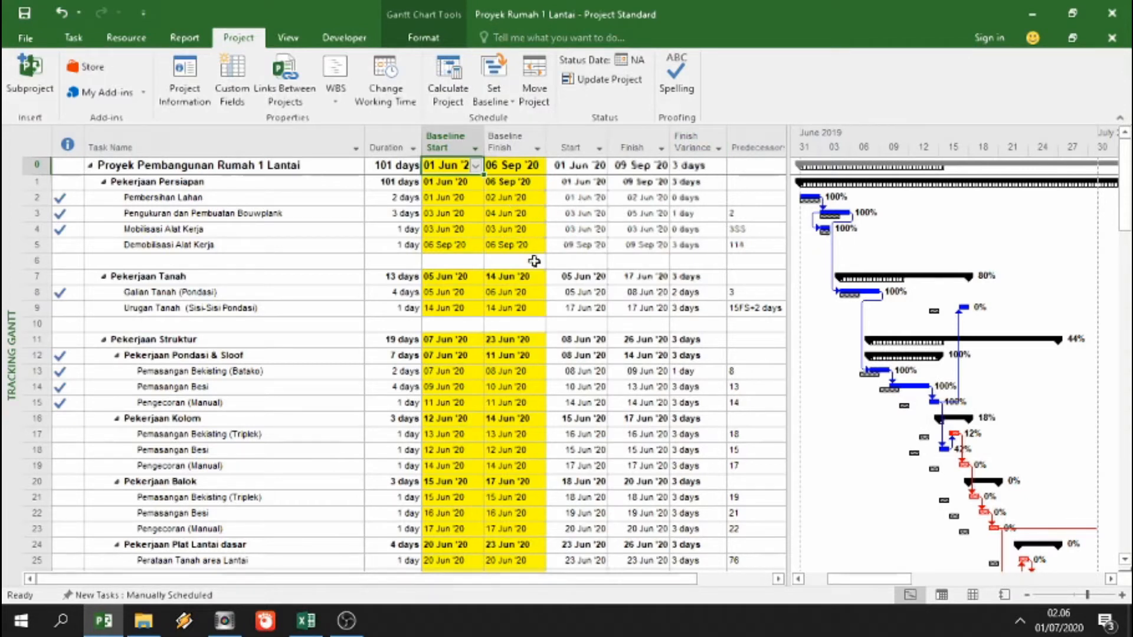
{"action": "scroll", "coordinate": [519, 260], "scroll_direction": "down", "scroll_amount": 2}
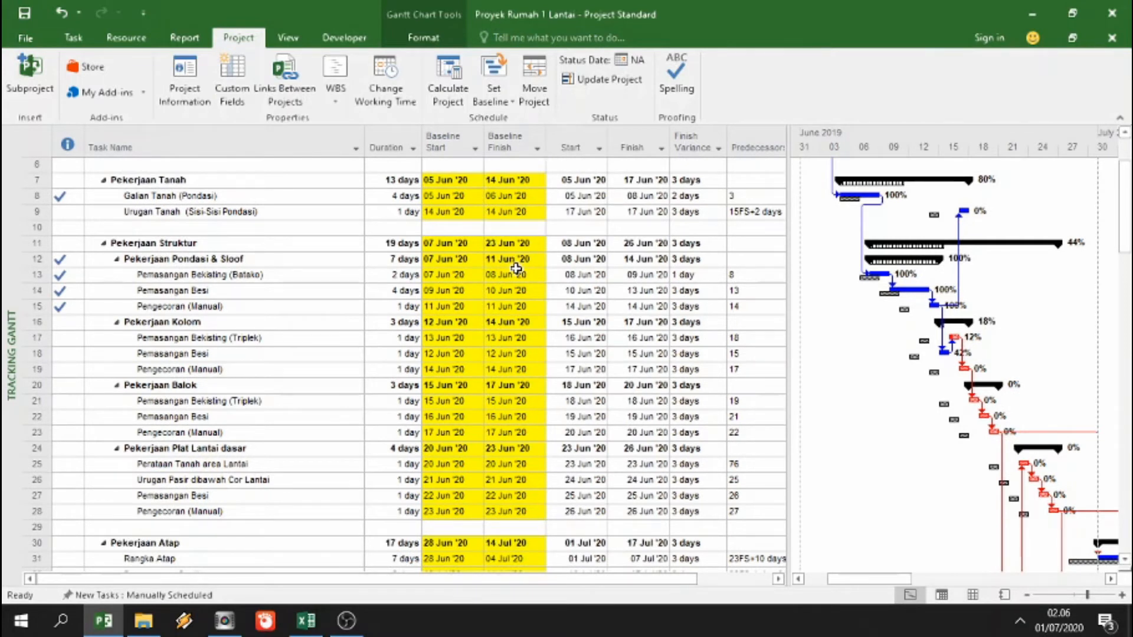
{"action": "scroll", "coordinate": [515, 270], "scroll_direction": "up", "scroll_amount": 2}
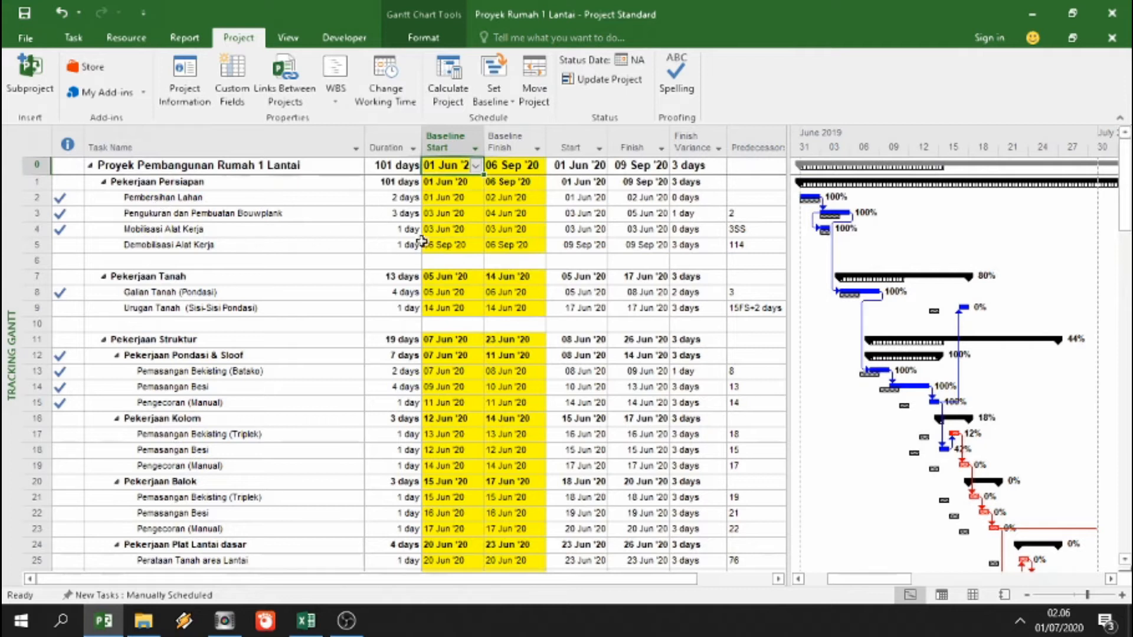
{"action": "scroll", "coordinate": [311, 340], "scroll_direction": "down", "scroll_amount": 1}
{"action": "scroll", "coordinate": [311, 340], "scroll_direction": "down", "scroll_amount": 1}
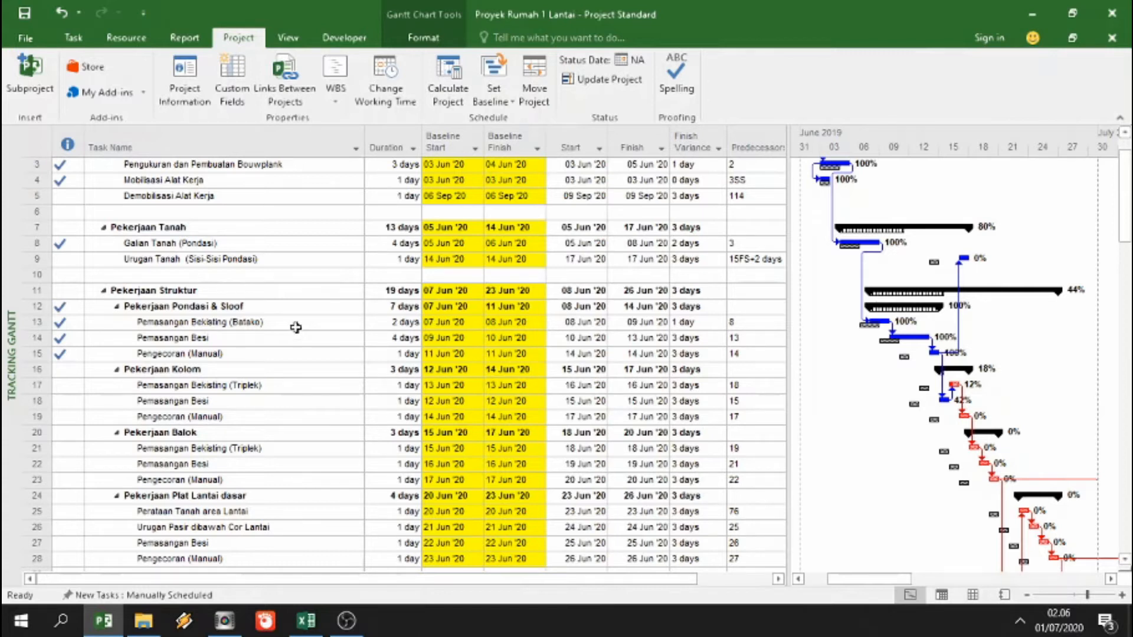
Step: Check the additional work listed on Excel's Progress Week 2 sheet, and return to Project to locate the last Pekerjaan Balok task
{"action": "left_click", "coordinate": [306, 620]}
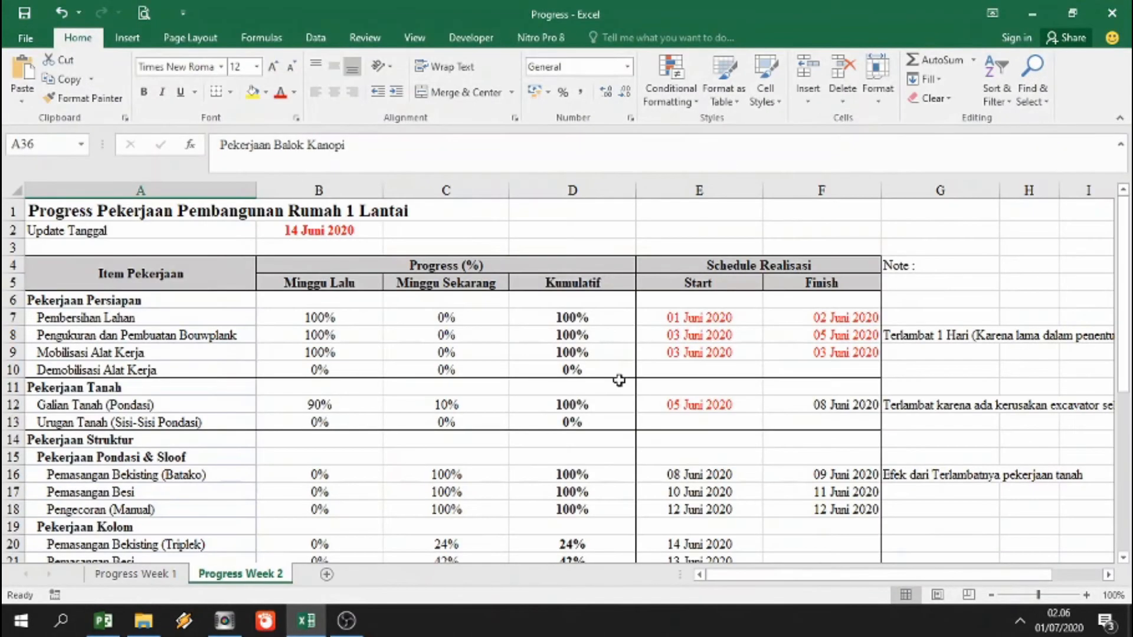
{"action": "scroll", "coordinate": [571, 362], "scroll_direction": "down", "scroll_amount": 7}
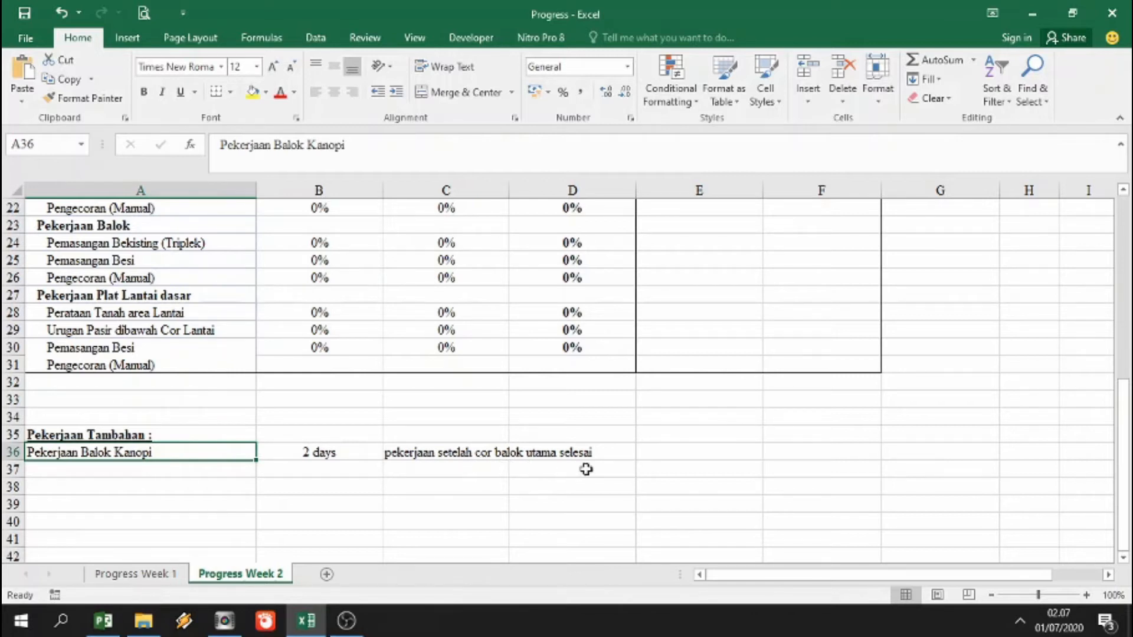
{"action": "left_click", "coordinate": [104, 621]}
{"action": "scroll", "coordinate": [188, 451], "scroll_direction": "down", "scroll_amount": 1}
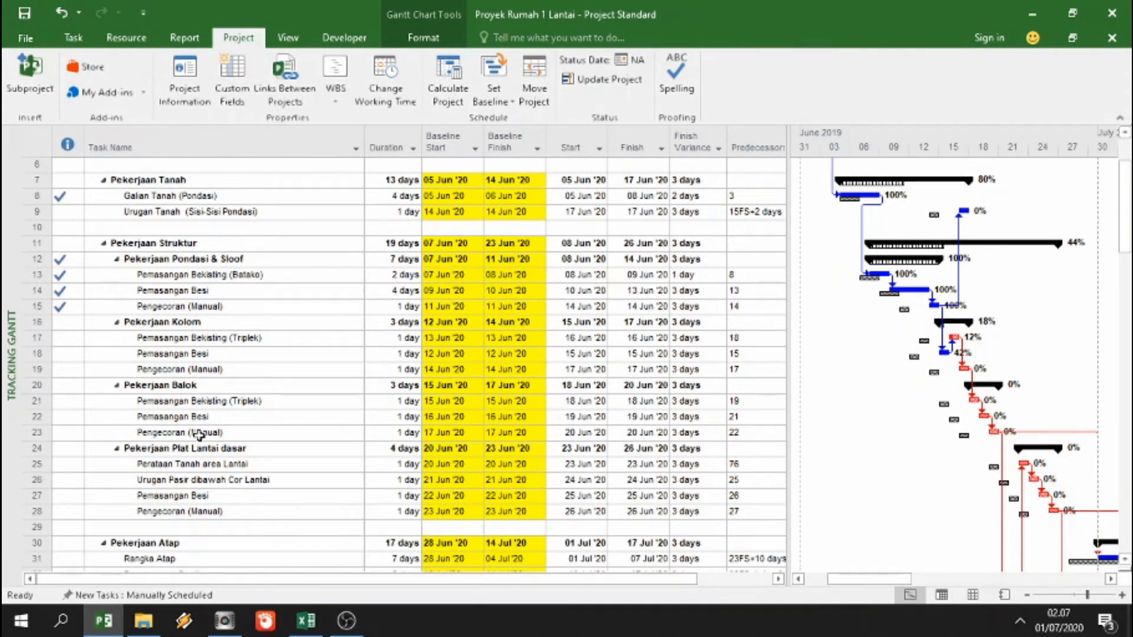
{"action": "scroll", "coordinate": [199, 435], "scroll_direction": "down", "scroll_amount": 1}
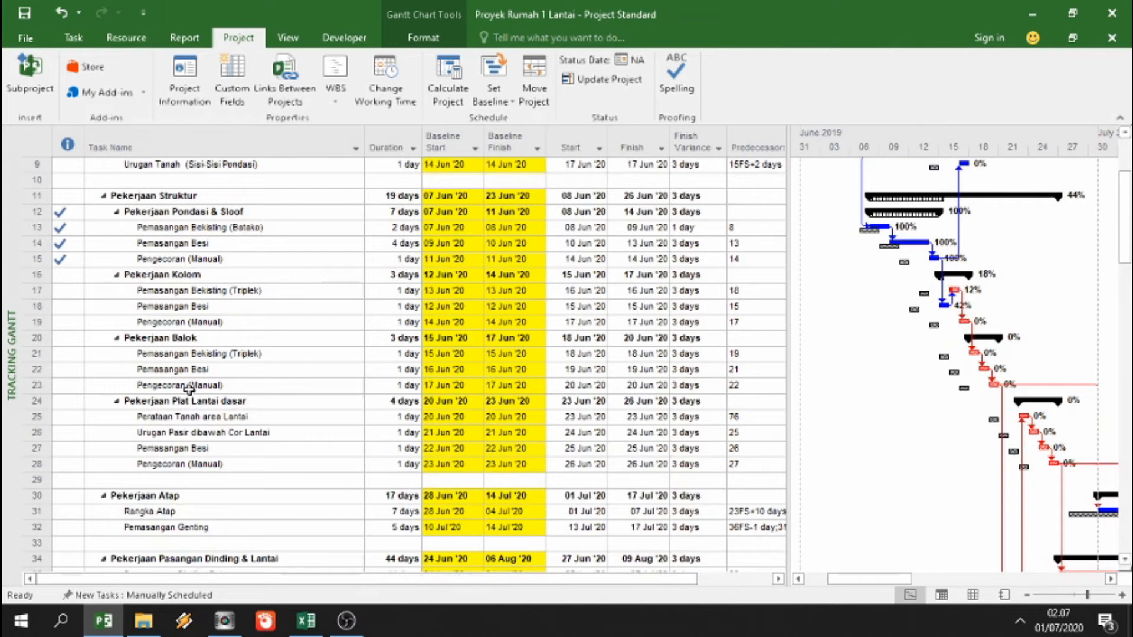
{"action": "left_click", "coordinate": [137, 381]}
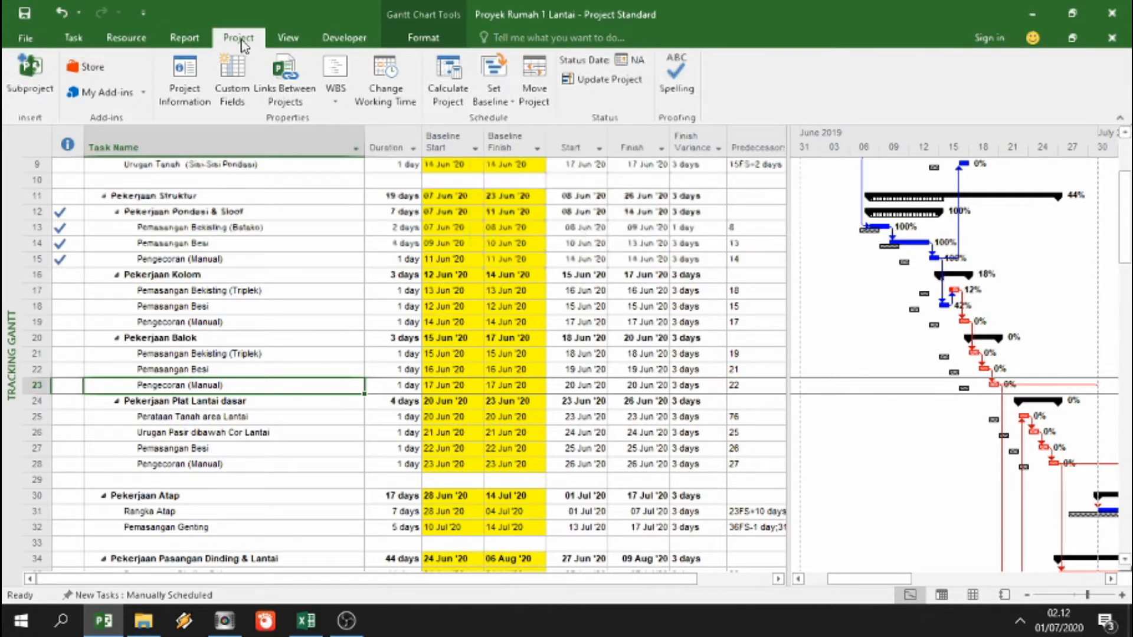
Step: Save the current schedule of the entire project as Baseline 1
{"action": "left_click", "coordinate": [491, 105]}
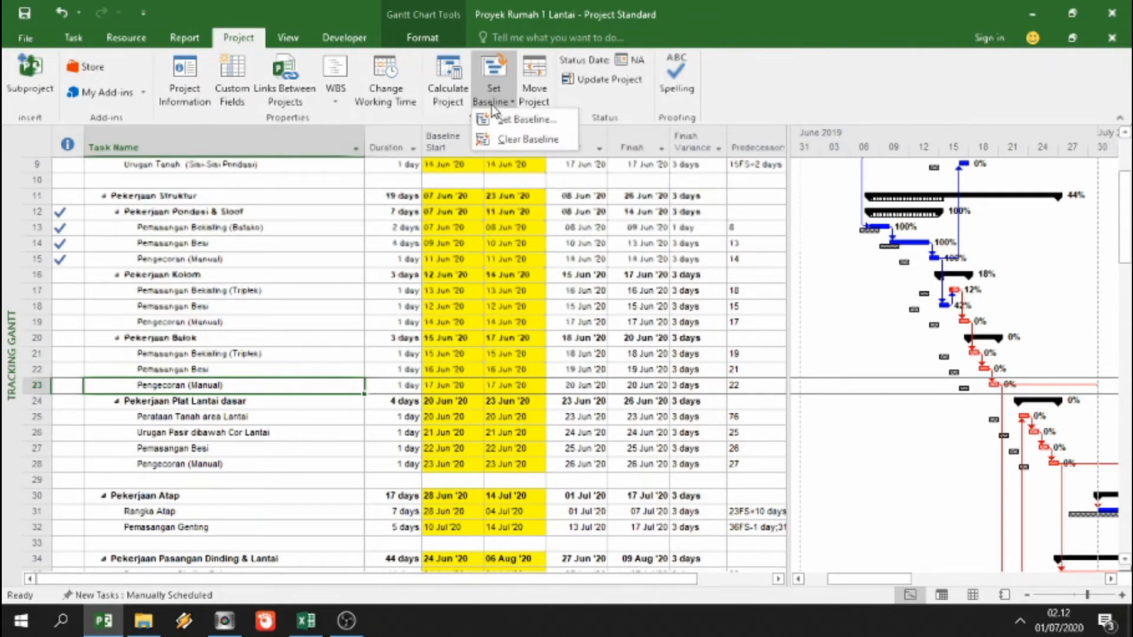
{"action": "left_click", "coordinate": [511, 121]}
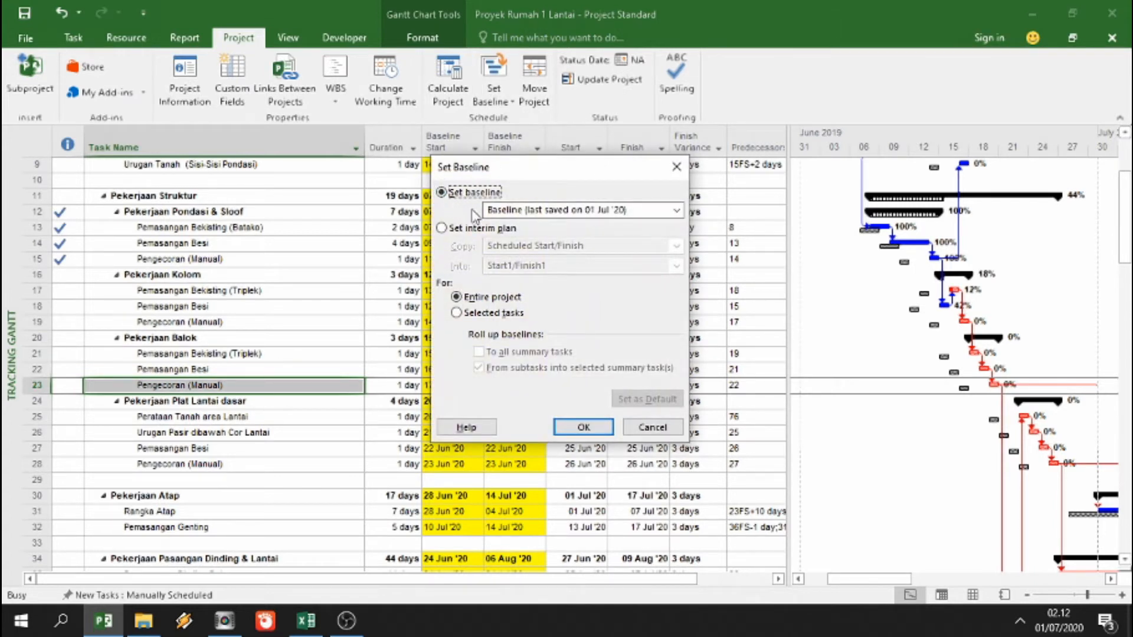
{"action": "left_click", "coordinate": [548, 212]}
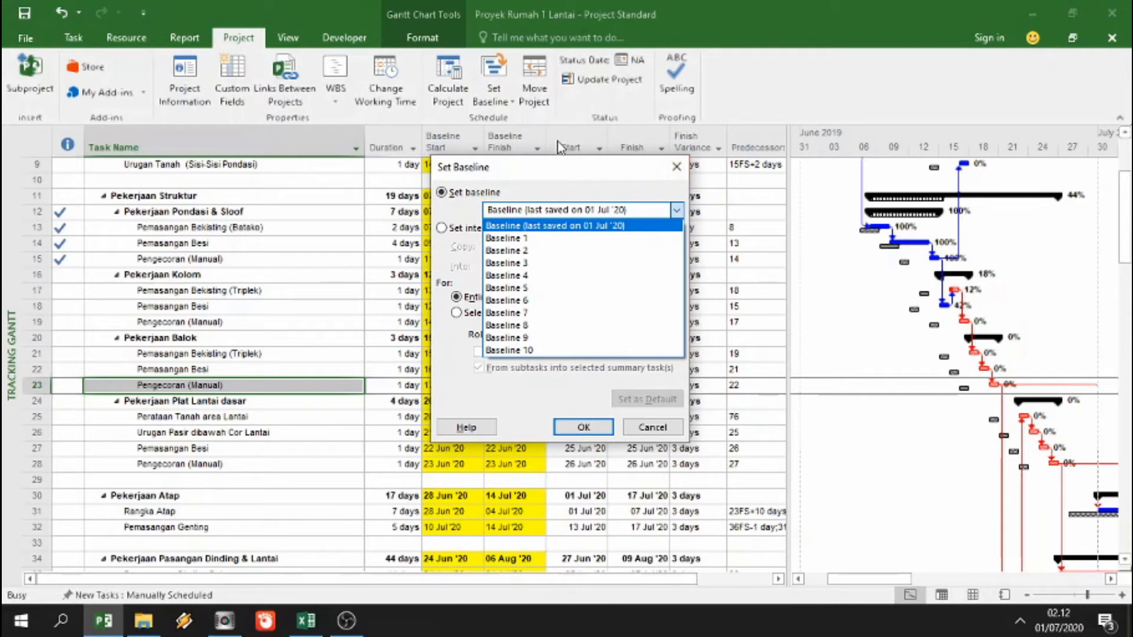
{"action": "left_click", "coordinate": [522, 238]}
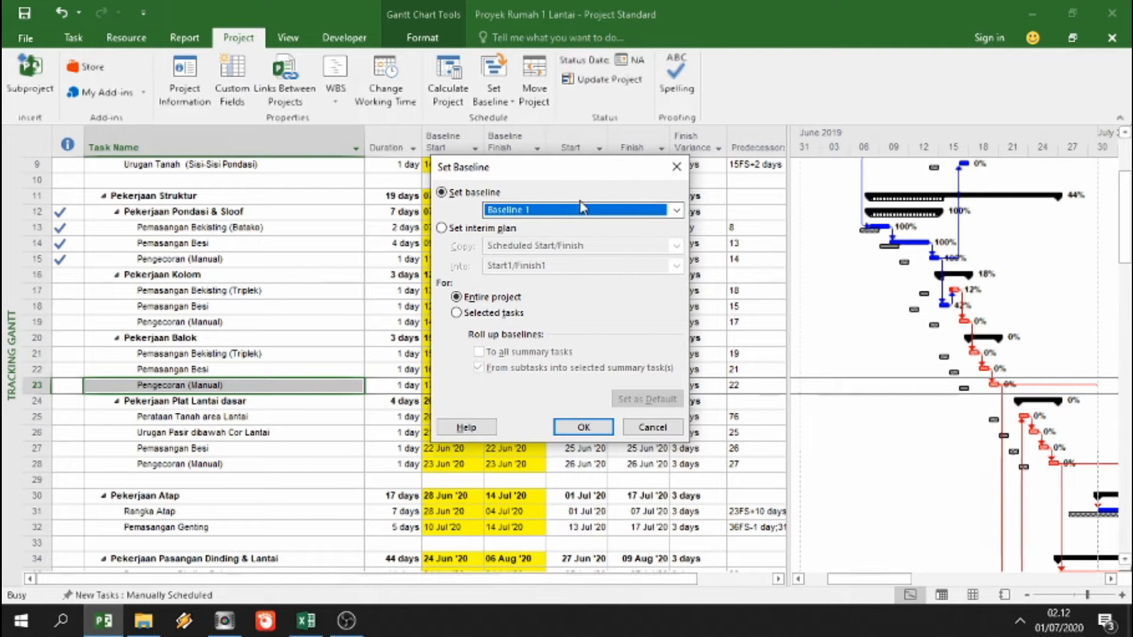
{"action": "left_click", "coordinate": [542, 211]}
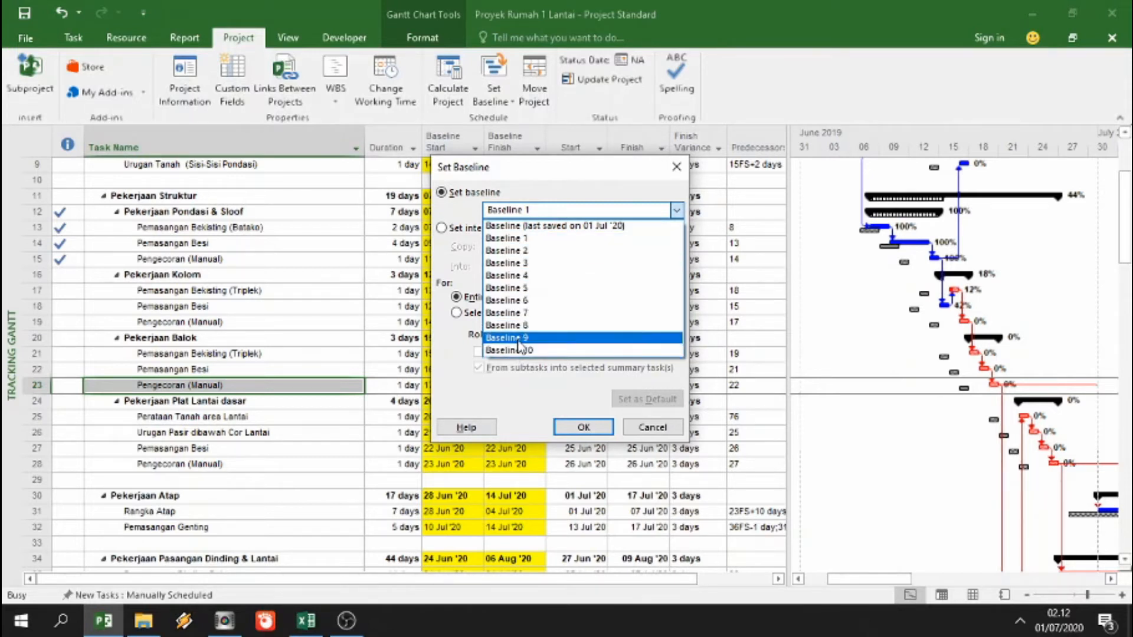
{"action": "left_click", "coordinate": [521, 238]}
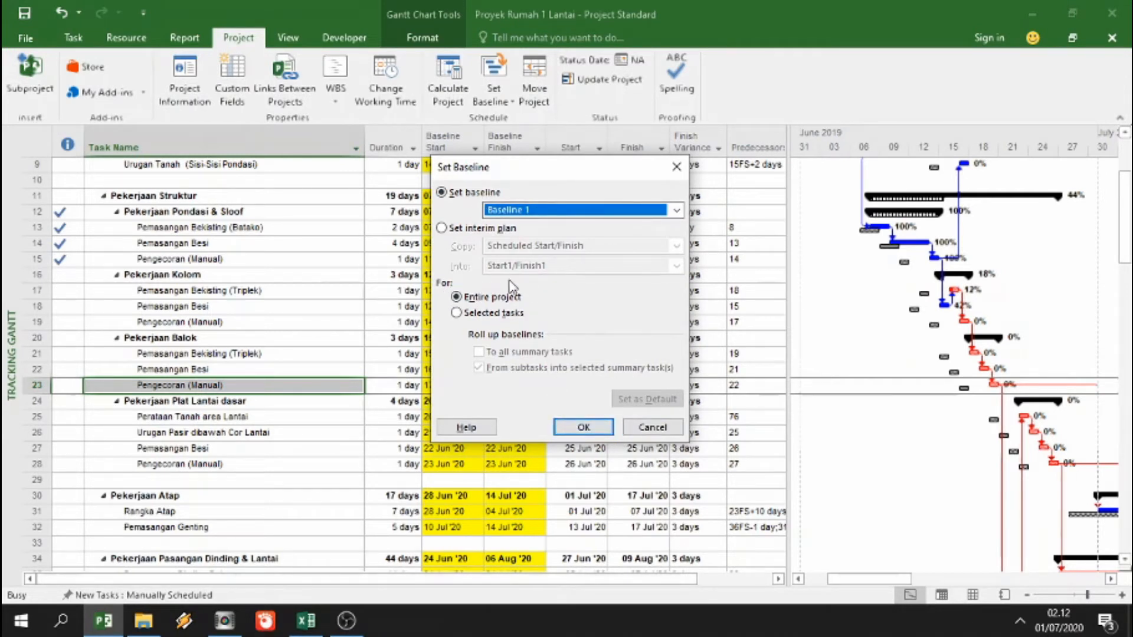
{"action": "left_click", "coordinate": [590, 428]}
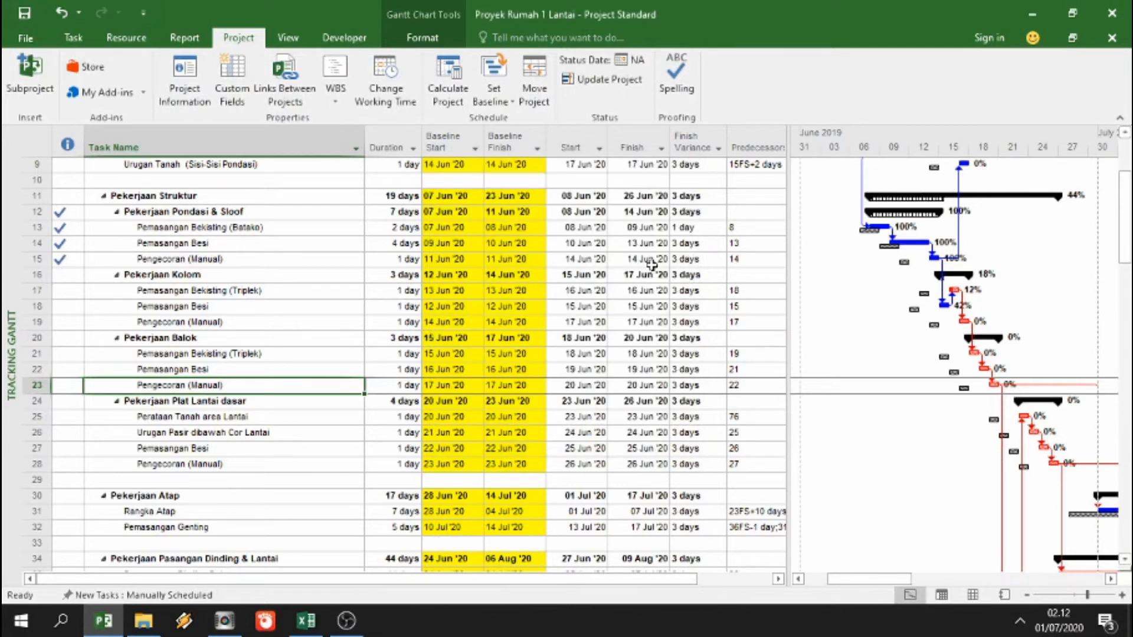
Step: Insert a Baseline1 Start column before the Start column
{"action": "right_click", "coordinate": [571, 141]}
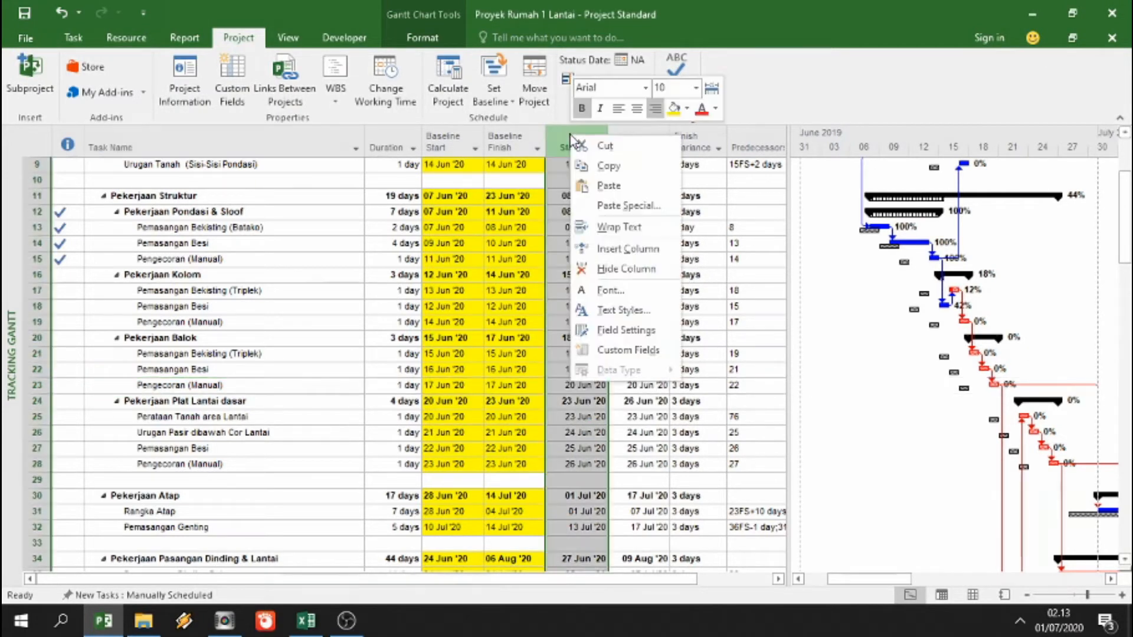
{"action": "left_click", "coordinate": [613, 249]}
{"action": "type", "text": "baseline Budget Cost"}
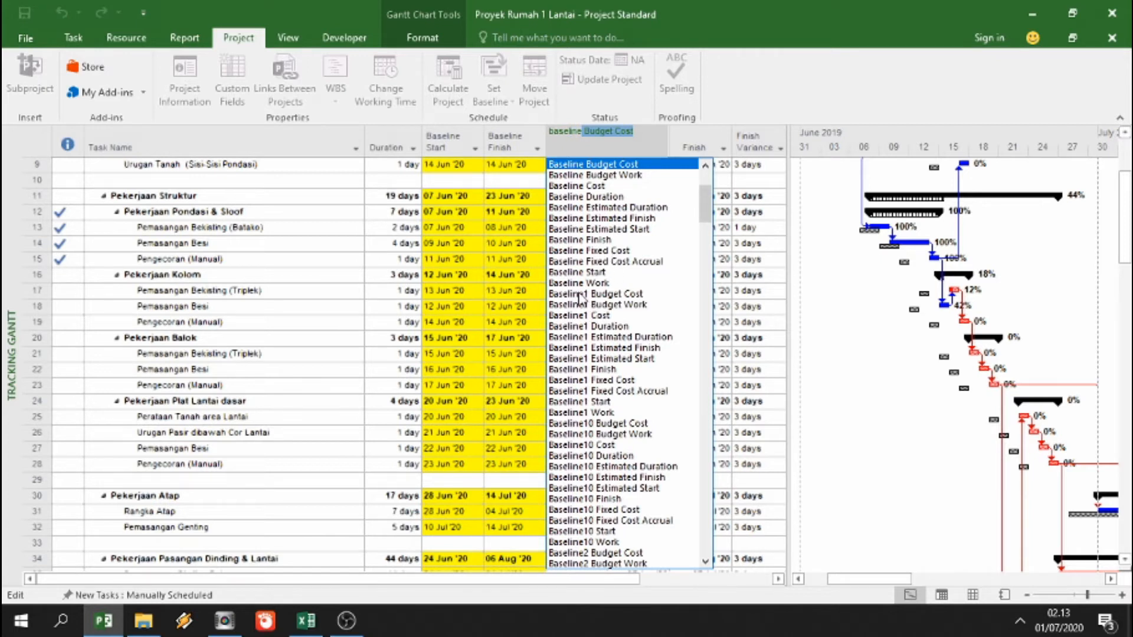
{"action": "left_click", "coordinate": [590, 402]}
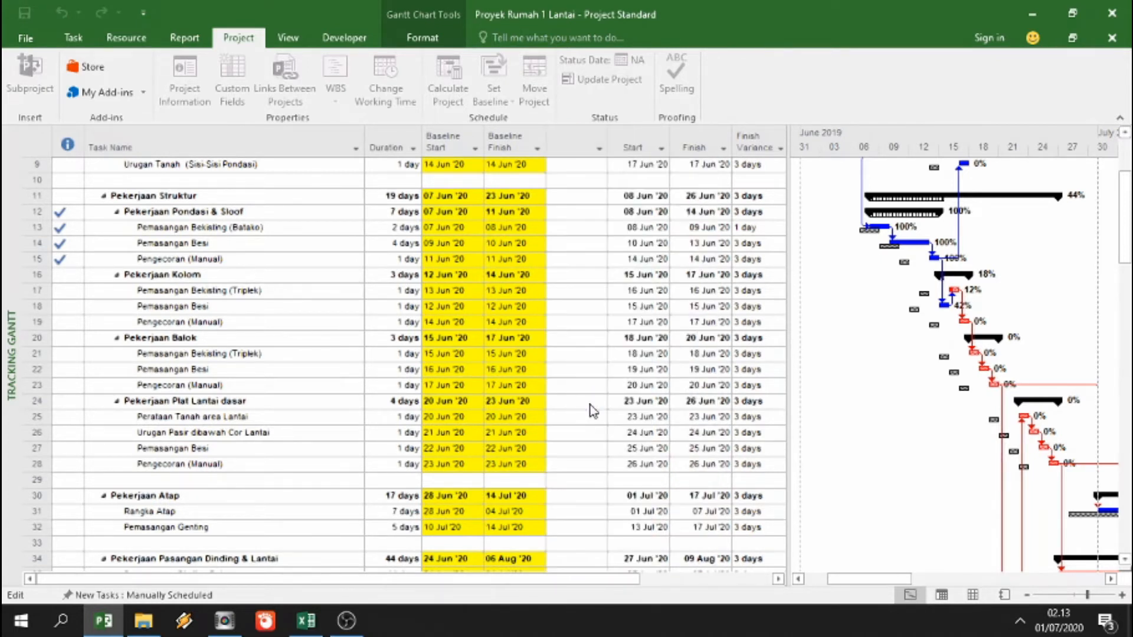
Step: Insert a Baseline1 Finish column between Baseline1 Start and Start
{"action": "right_click", "coordinate": [630, 135]}
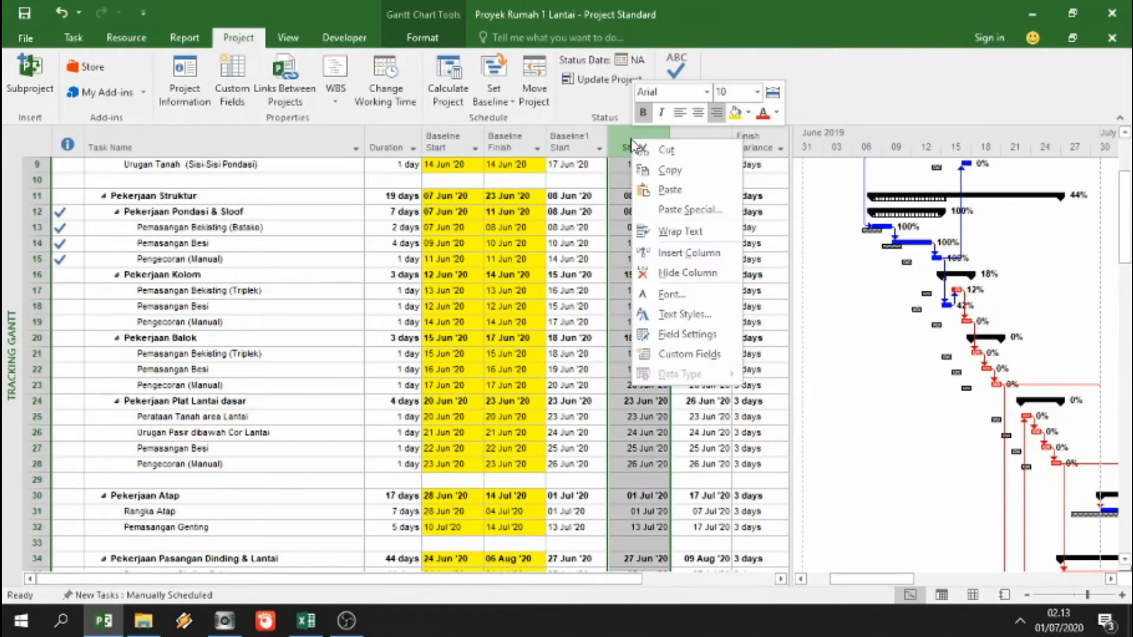
{"action": "left_click", "coordinate": [661, 252]}
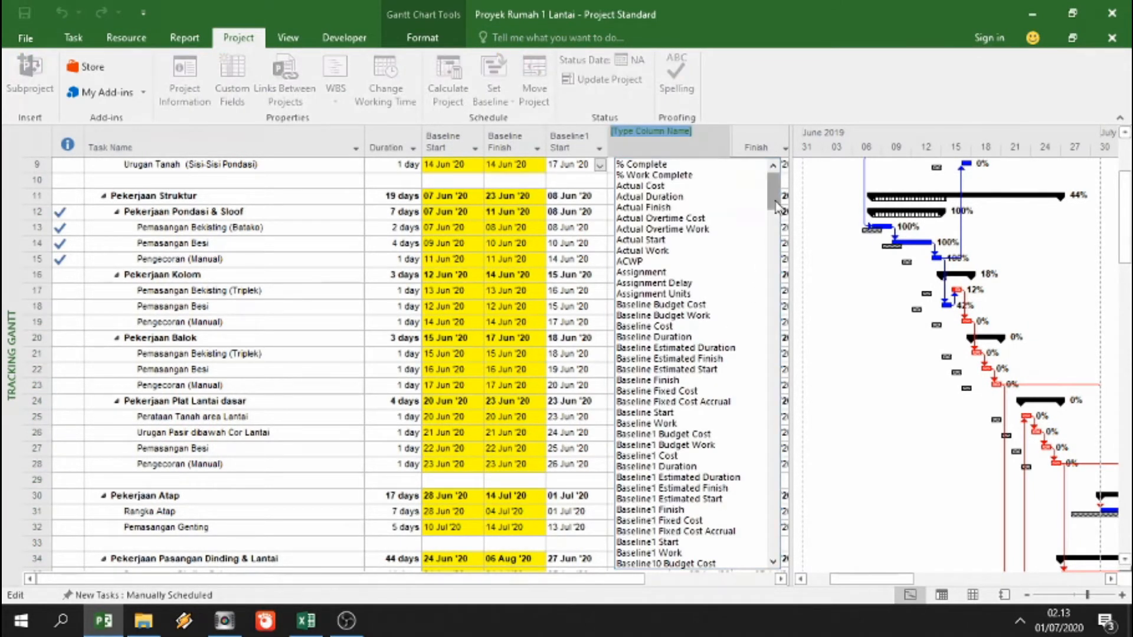
{"action": "scroll", "coordinate": [700, 329], "scroll_direction": "down", "scroll_amount": 6}
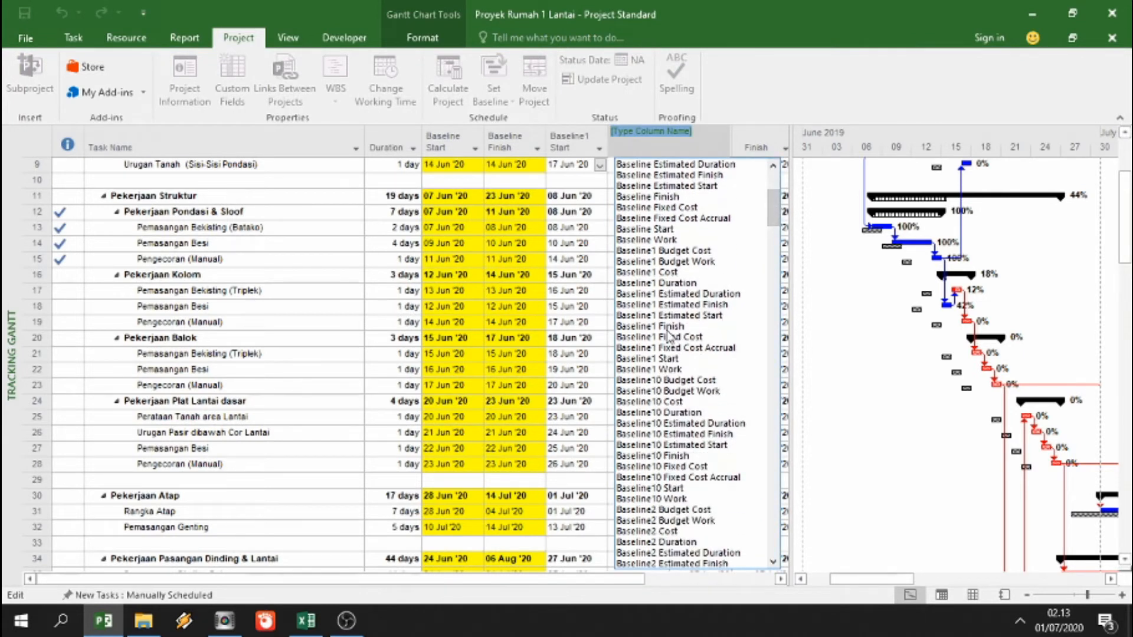
{"action": "left_click", "coordinate": [697, 325]}
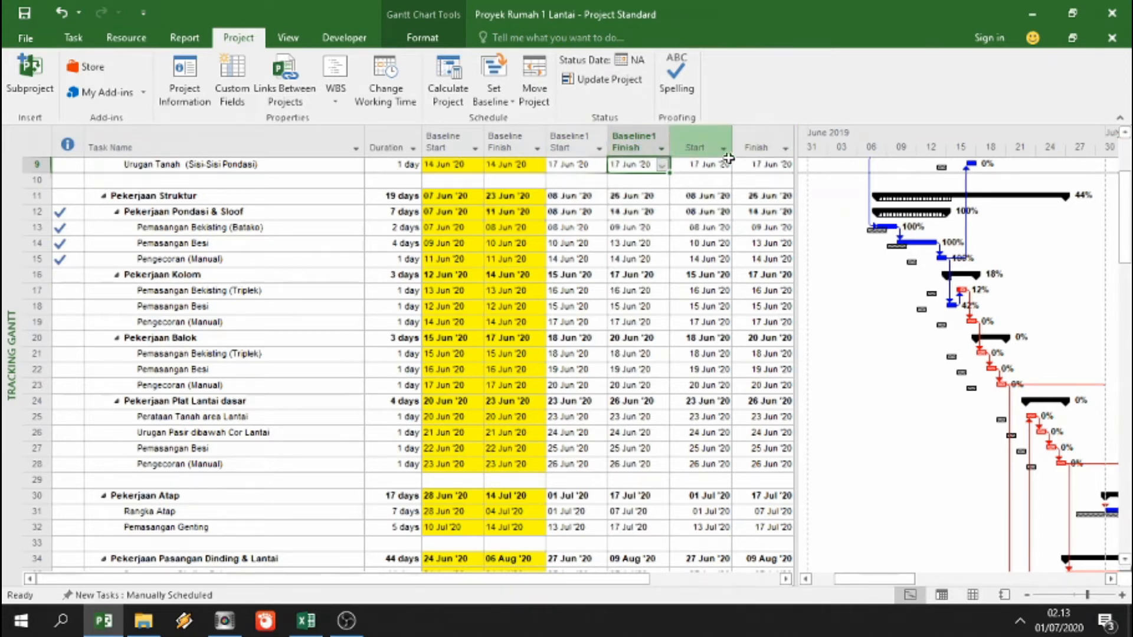
Step: Compare the Baseline and Baseline1 dates of the structural tasks, and recheck the additional work in the Excel progress workbook
{"action": "left_click", "coordinate": [631, 214]}
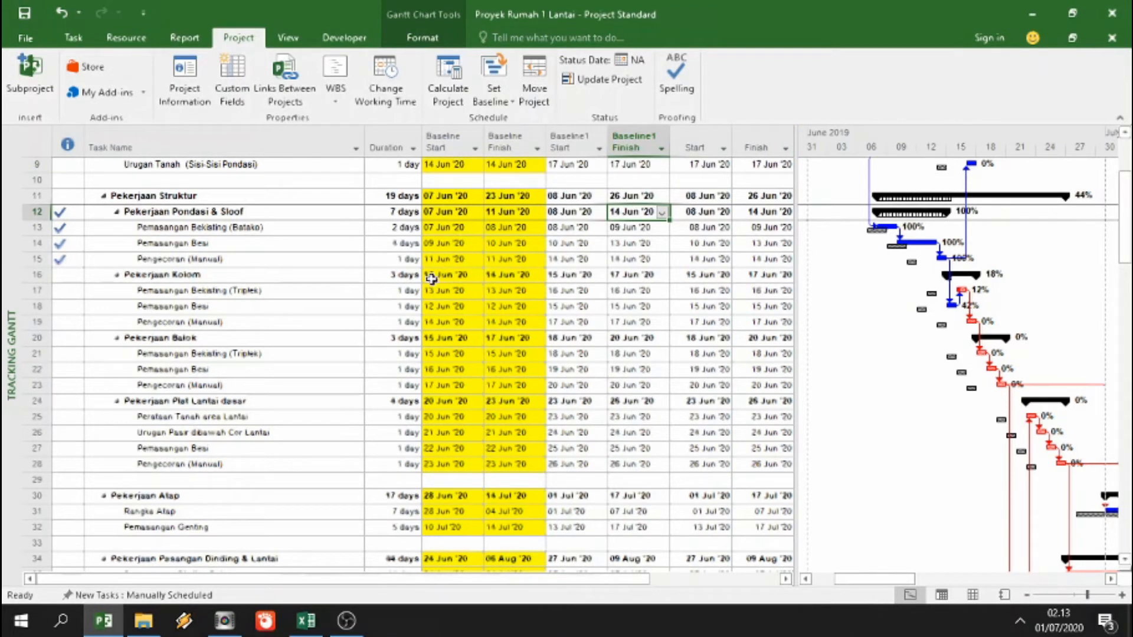
{"action": "left_click", "coordinate": [464, 230]}
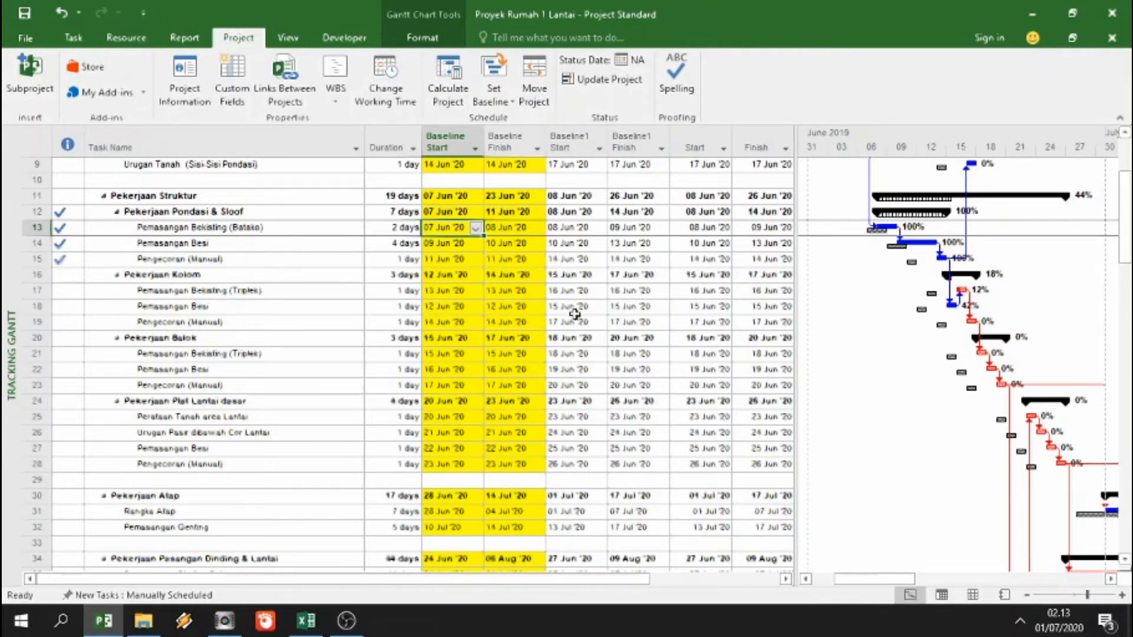
{"action": "scroll", "coordinate": [477, 334], "scroll_direction": "down", "scroll_amount": 1}
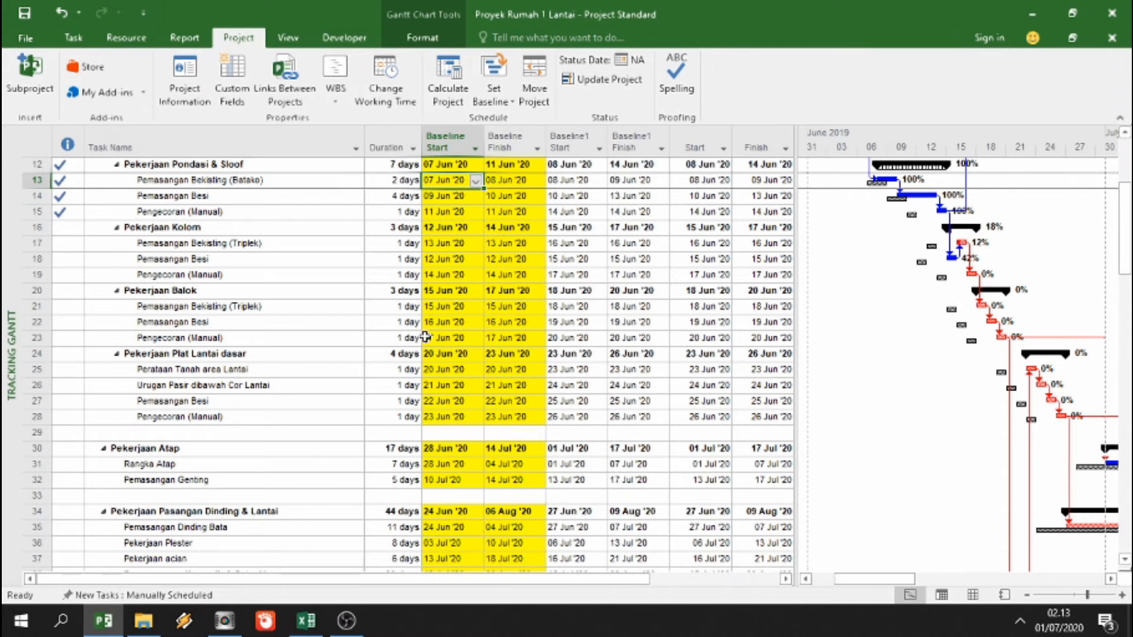
{"action": "scroll", "coordinate": [425, 337], "scroll_direction": "up", "scroll_amount": 2}
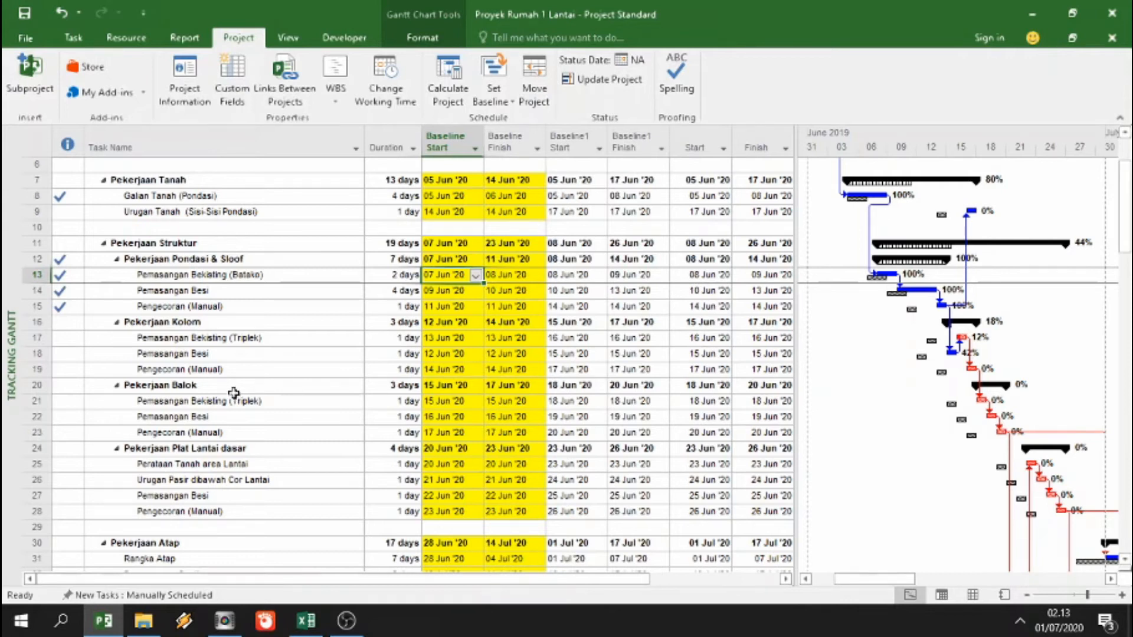
{"action": "scroll", "coordinate": [203, 410], "scroll_direction": "down", "scroll_amount": 1}
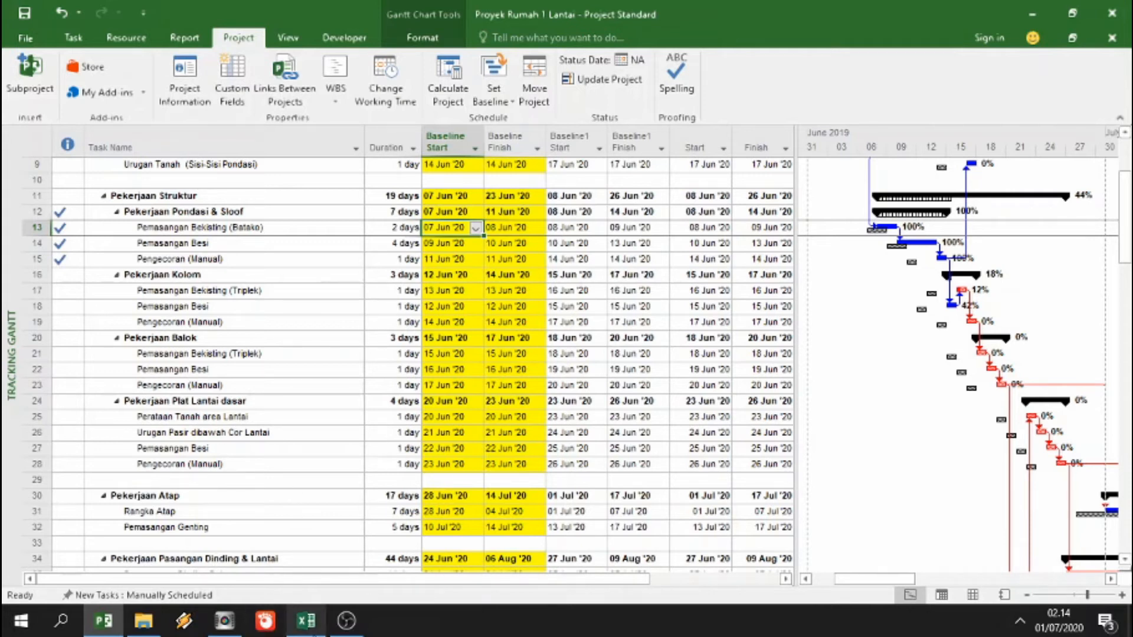
{"action": "left_click", "coordinate": [305, 621]}
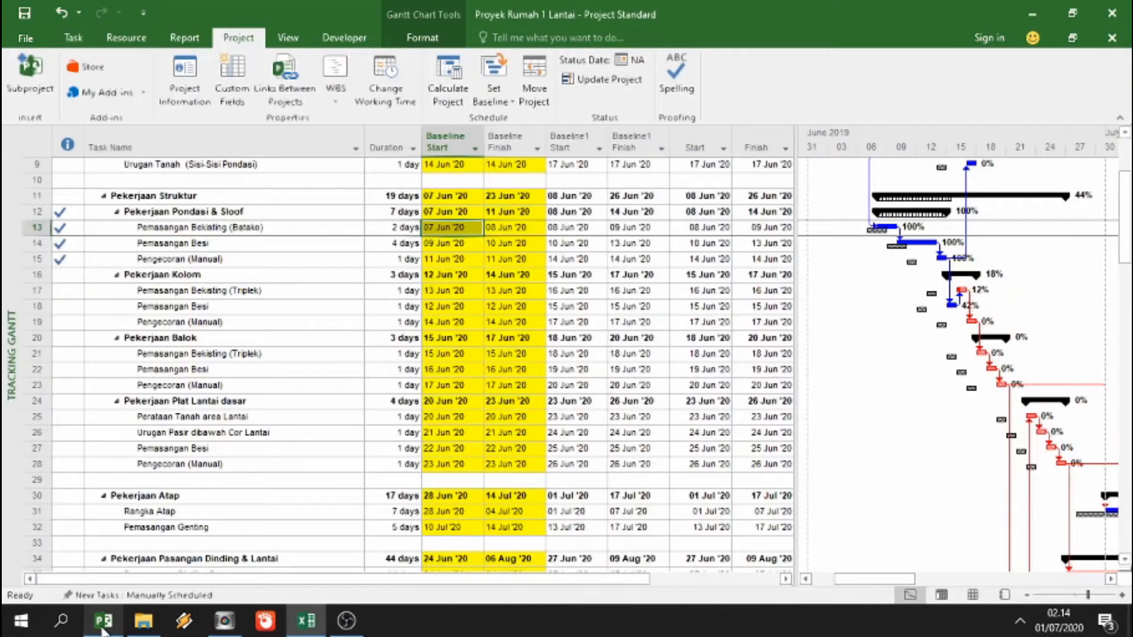
{"action": "left_click", "coordinate": [104, 620]}
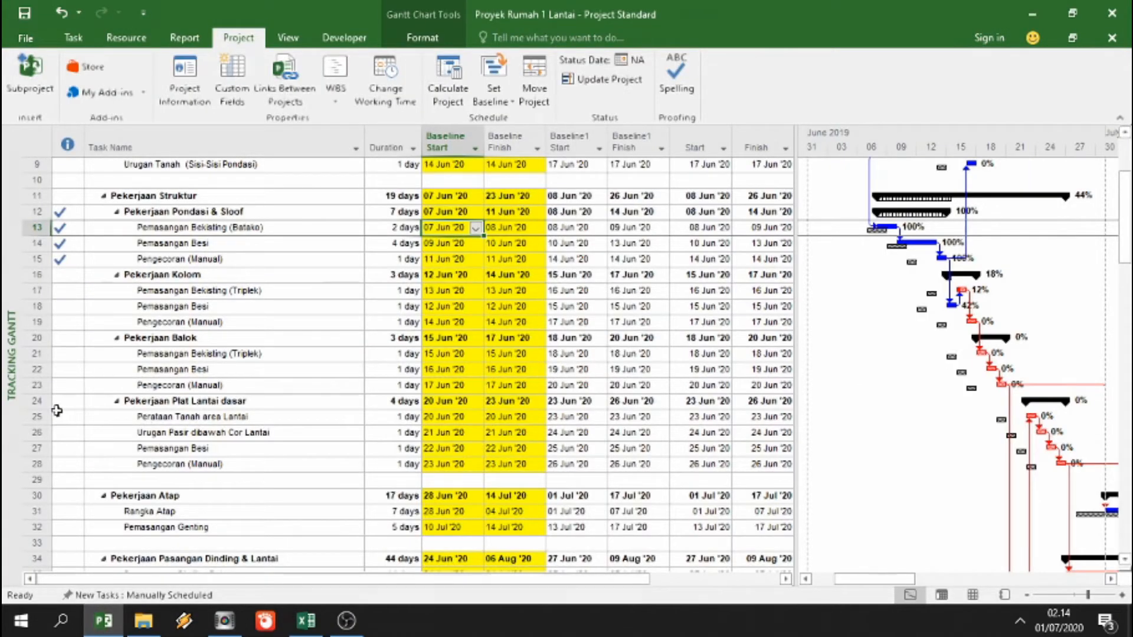
Step: Insert a new task above Pekerjaan Plat Lantai dasar and name it Pengecoran Balok Kanopi (Pekerjaan Tambah)
{"action": "left_click", "coordinate": [36, 401]}
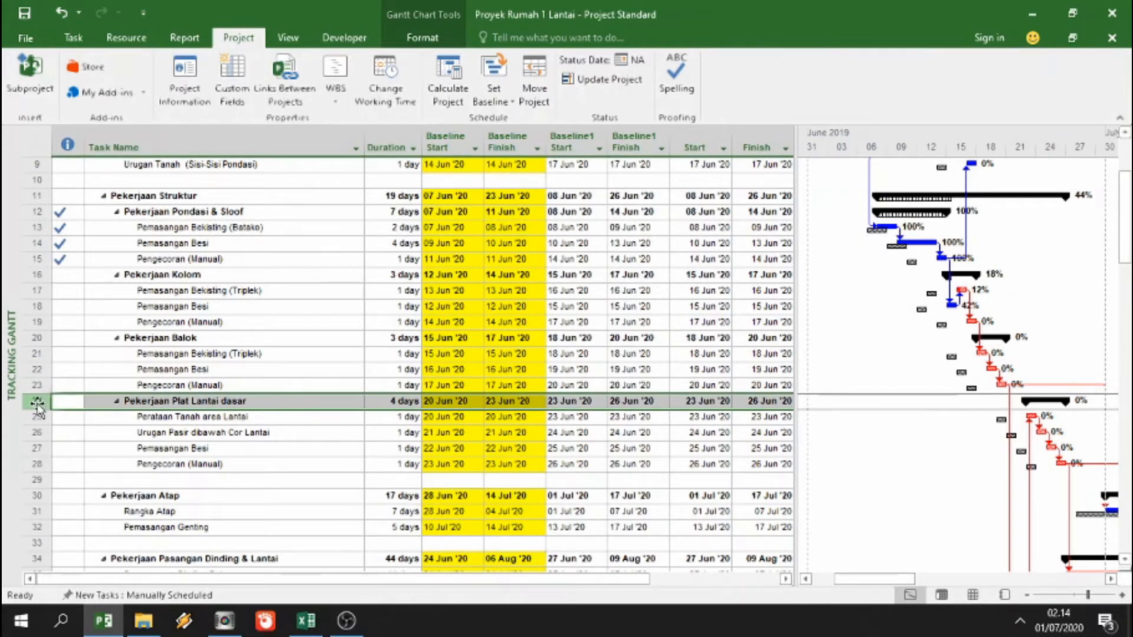
{"action": "right_click", "coordinate": [36, 402]}
{"action": "left_click", "coordinate": [93, 207]}
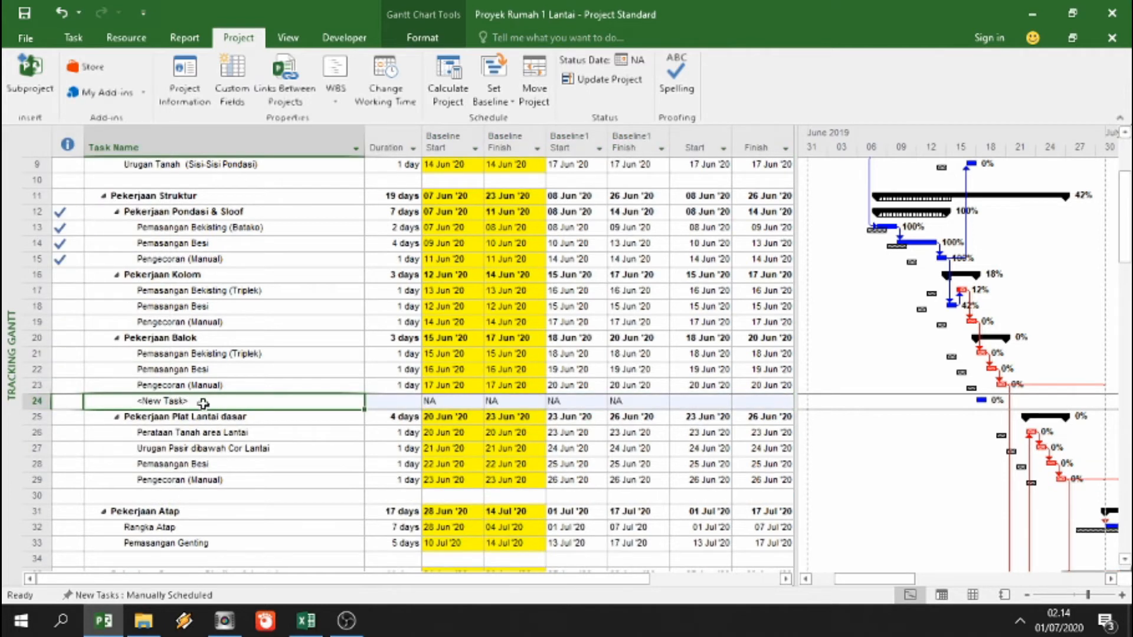
{"action": "left_click_drag", "start_coordinate": [796, 400], "coordinate": [850, 398]}
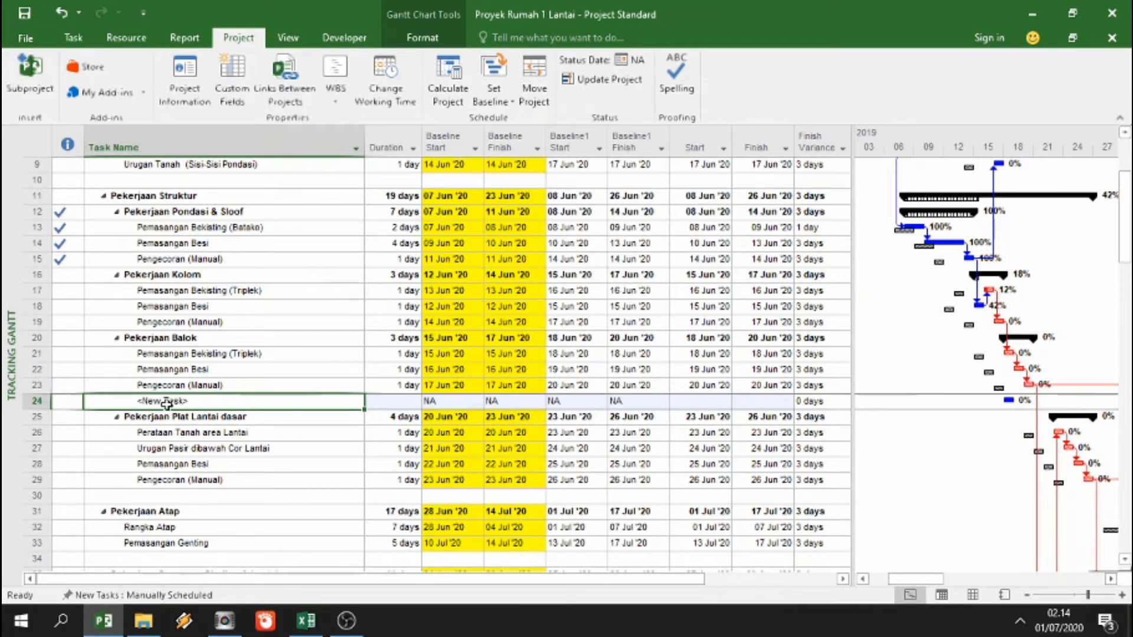
{"action": "type", "text": "Pengec"}
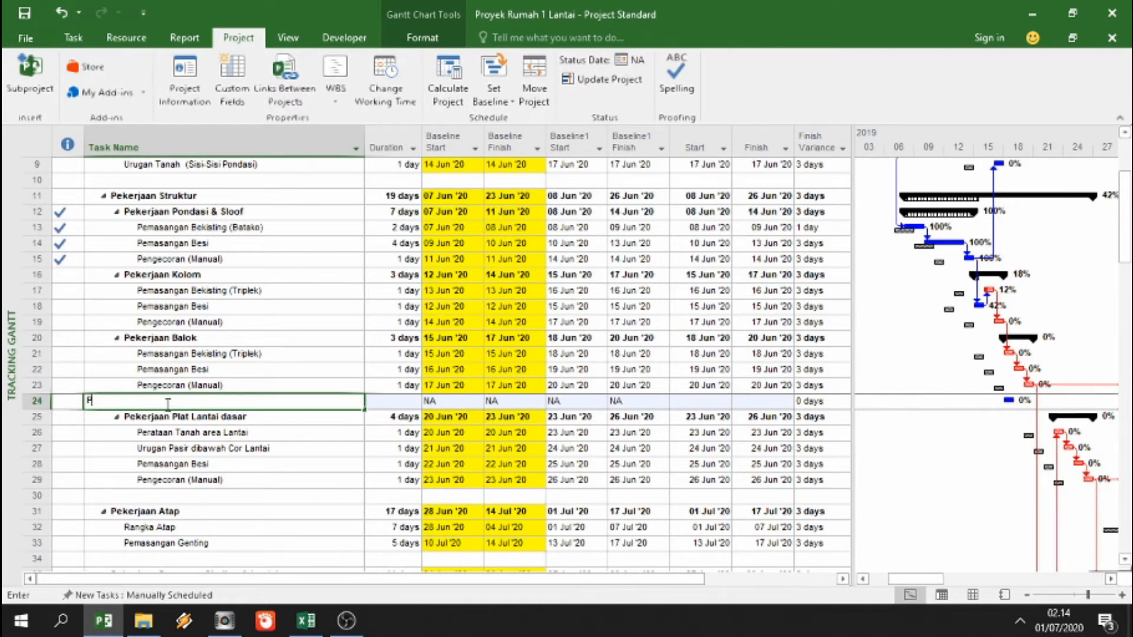
{"action": "type", "text": "oran"}
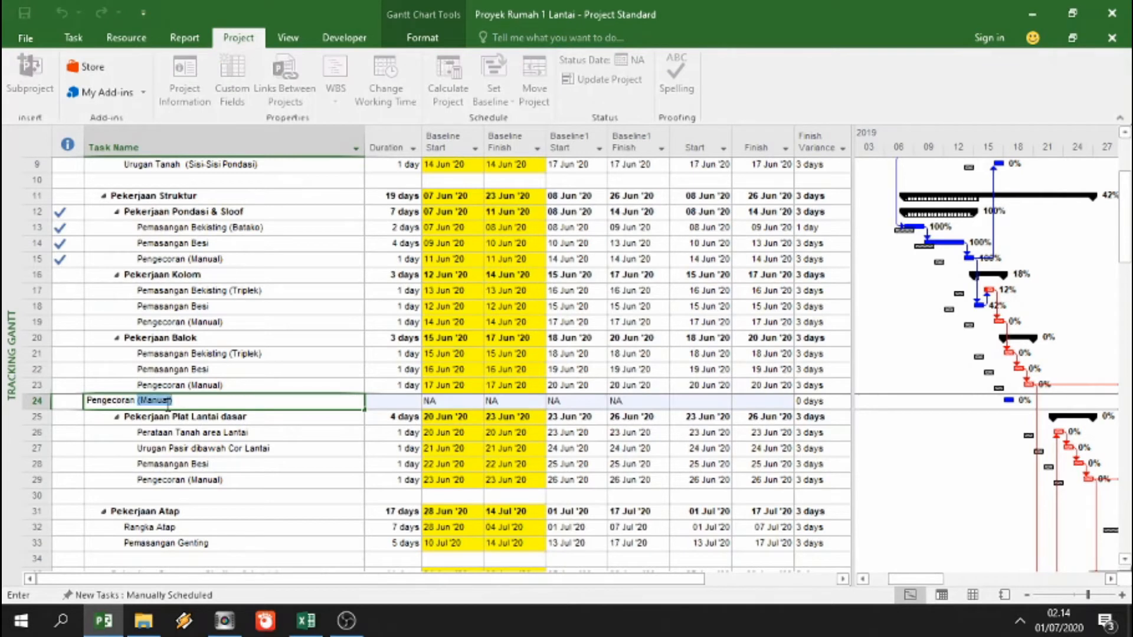
{"action": "type", "text": " Balok"}
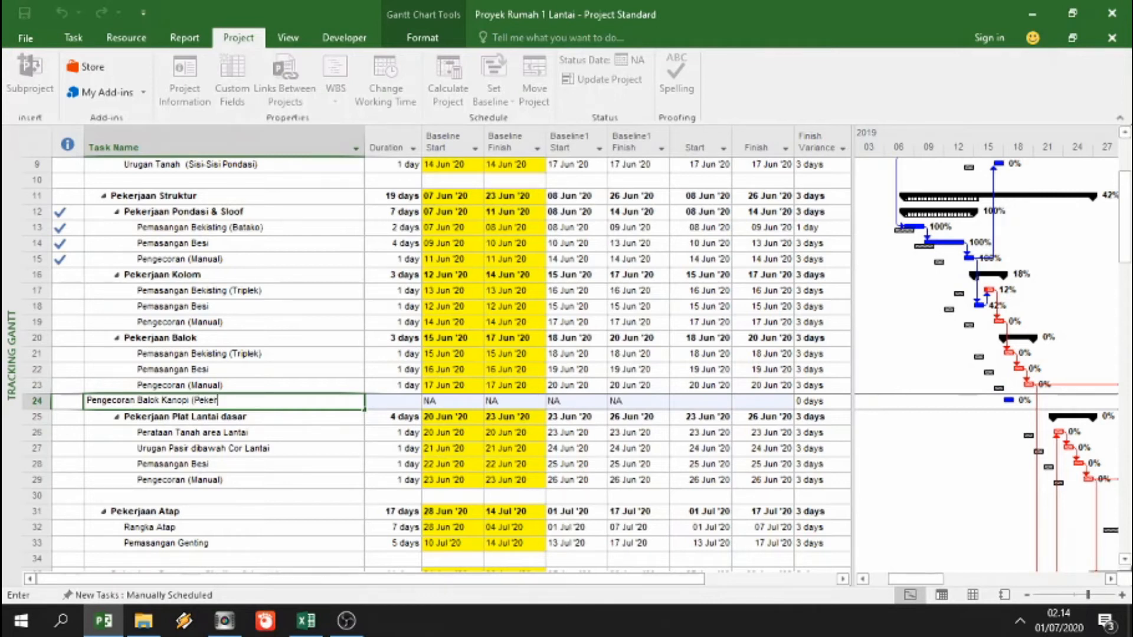
{"action": "type", "text": "Kanopi (Pekerjaan Tambah)"}
{"action": "key", "text": "Return"}
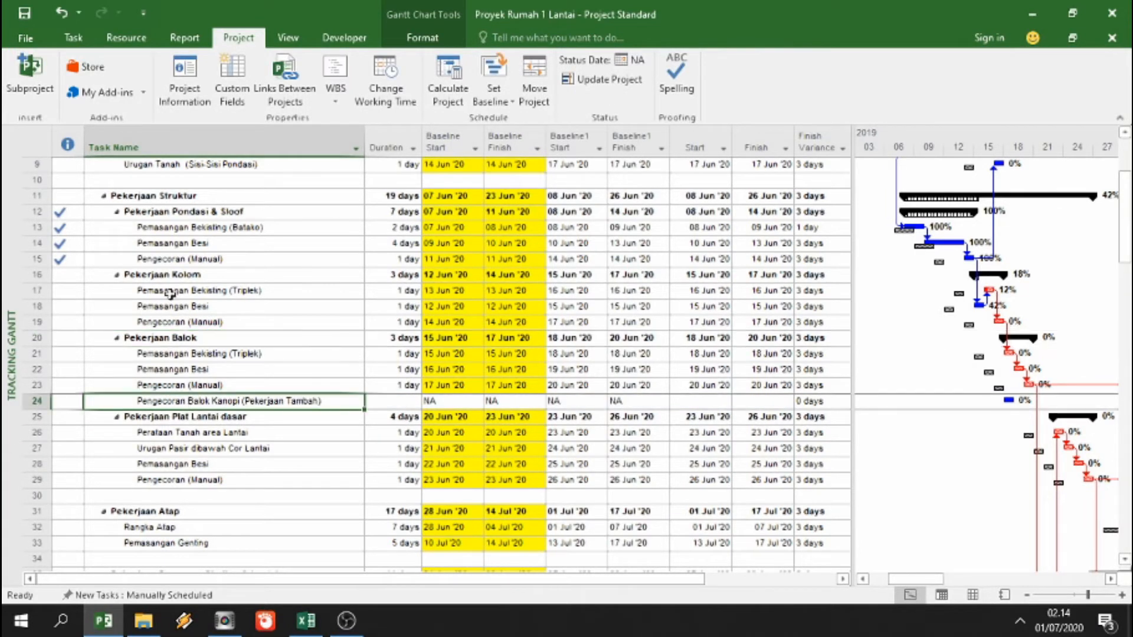
Step: Change the font color of the new canopy beam task's name and the rest of its row to blue
{"action": "left_click", "coordinate": [73, 37]}
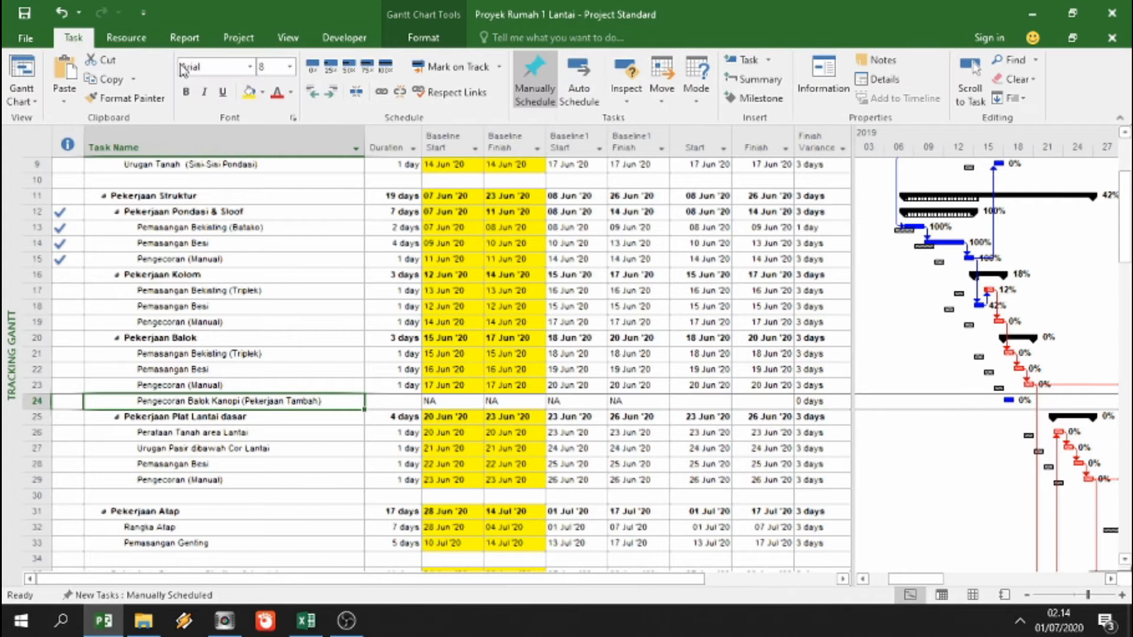
{"action": "left_click", "coordinate": [291, 93]}
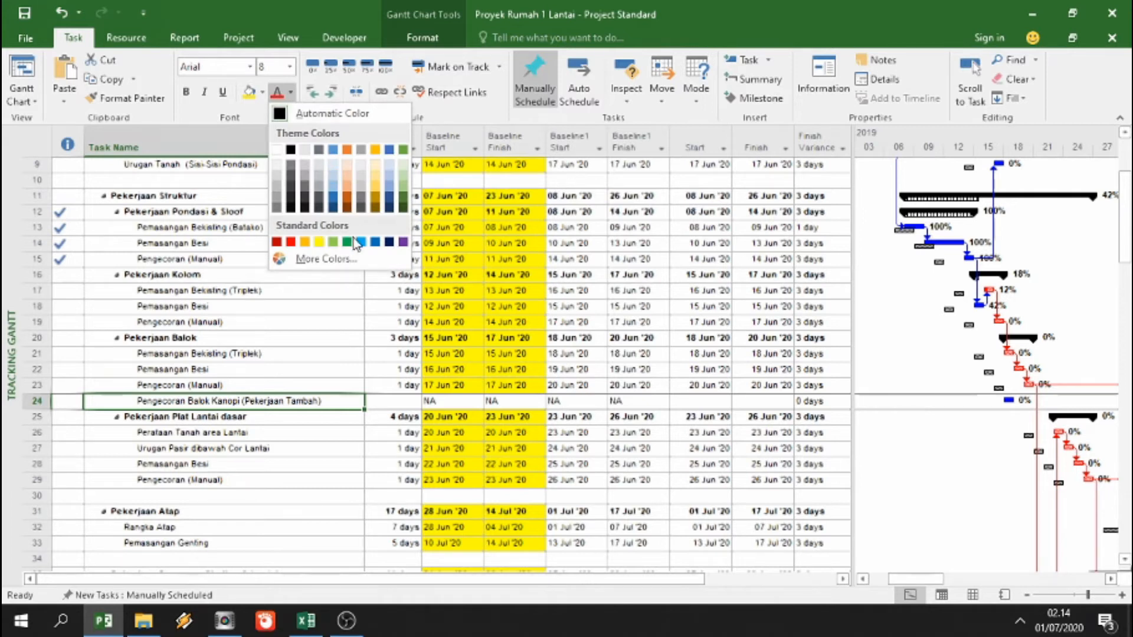
{"action": "left_click", "coordinate": [332, 243]}
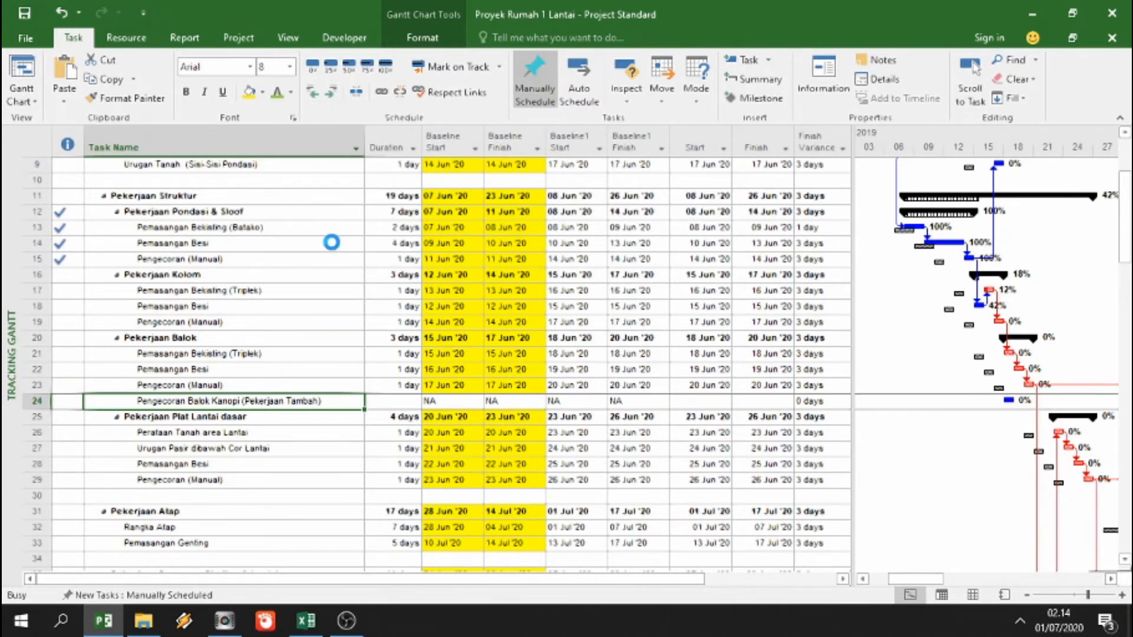
{"action": "left_click", "coordinate": [291, 93]}
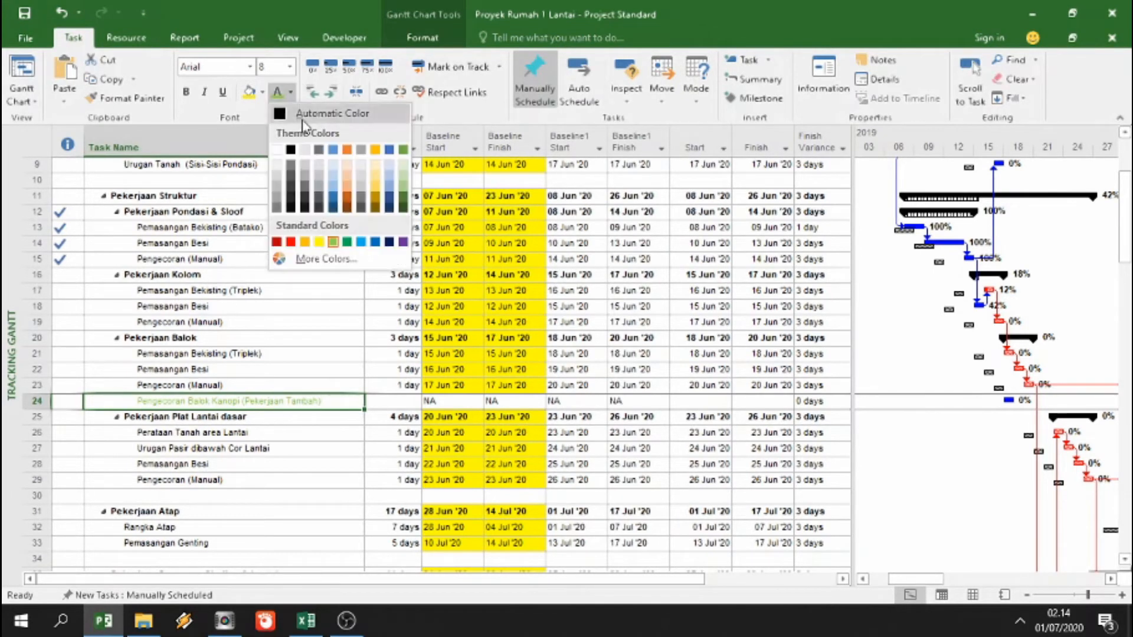
{"action": "left_click", "coordinate": [372, 242]}
{"action": "left_click", "coordinate": [247, 351]}
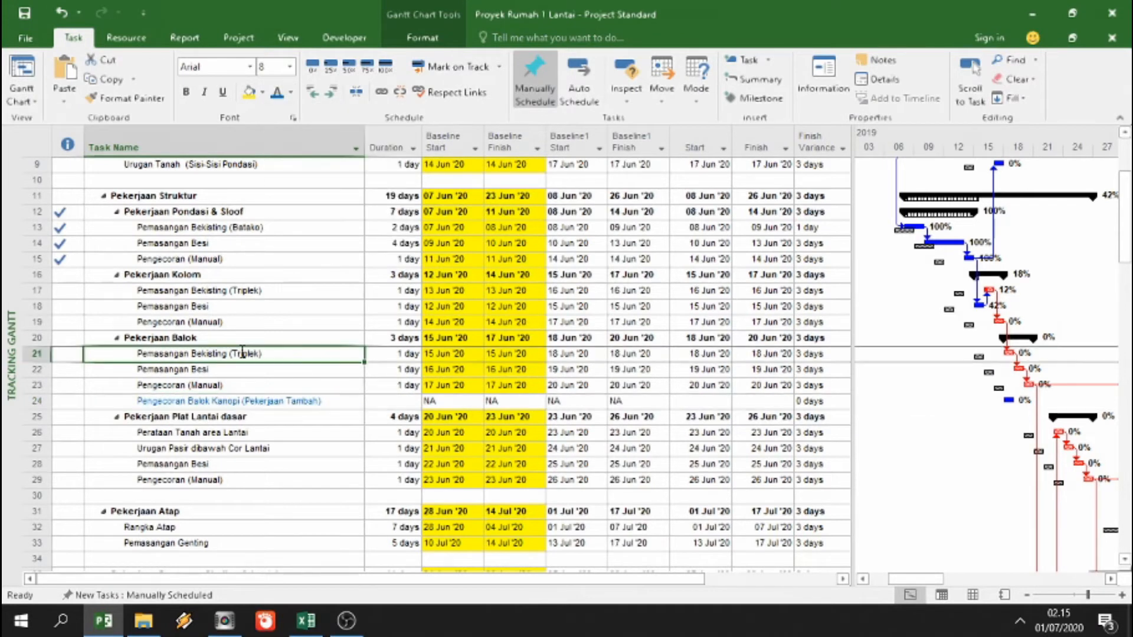
{"action": "left_click_drag", "start_coordinate": [328, 403], "coordinate": [825, 403]}
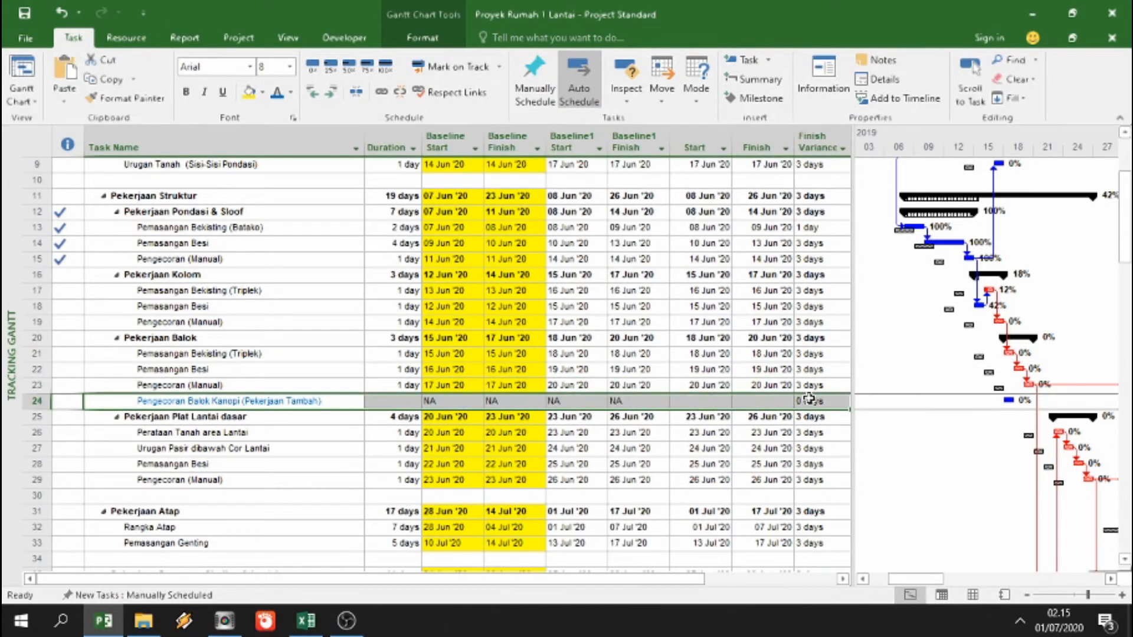
{"action": "left_click", "coordinate": [506, 259]}
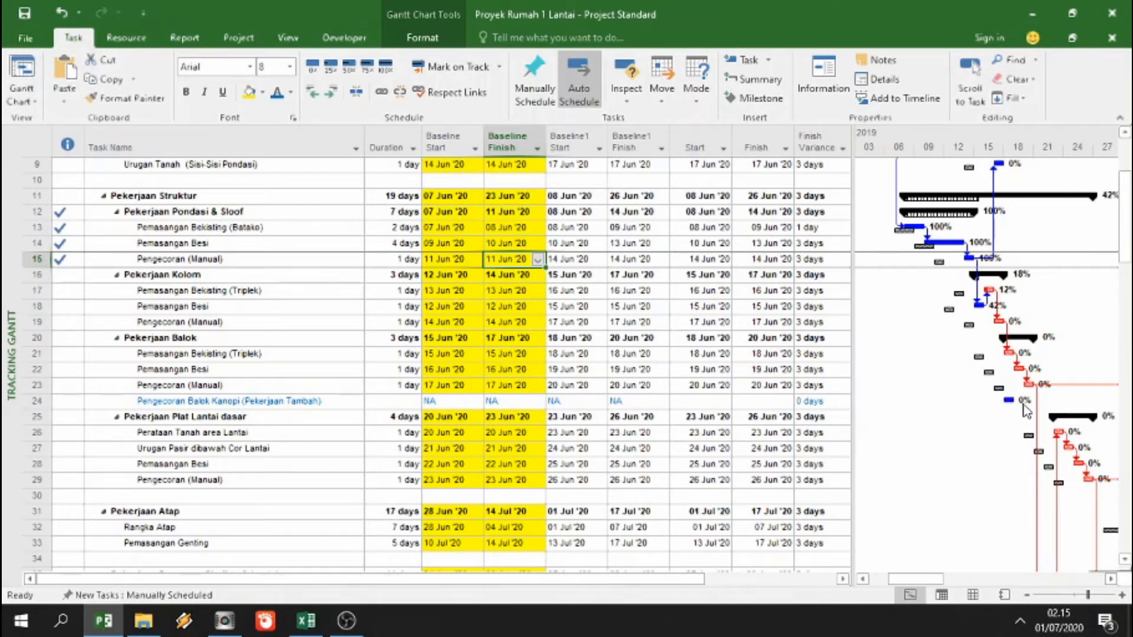
Step: Check the additional work's duration in the Excel progress workbook and set the canopy beam task's duration to 2 days
{"action": "left_click", "coordinate": [397, 403]}
{"action": "left_click", "coordinate": [308, 623]}
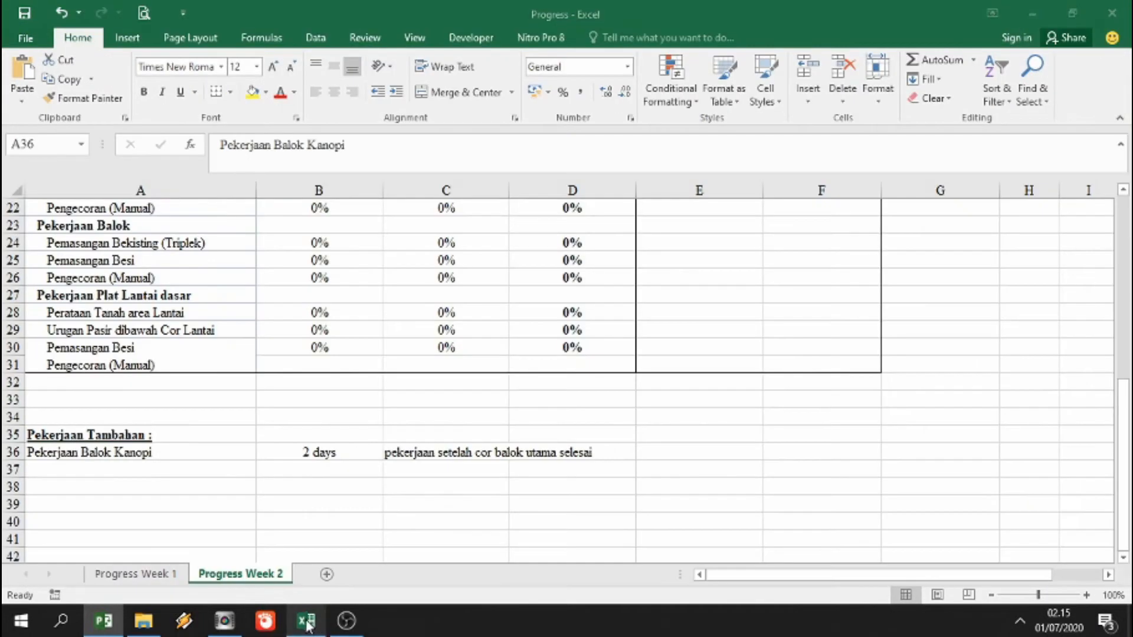
{"action": "left_click", "coordinate": [104, 620]}
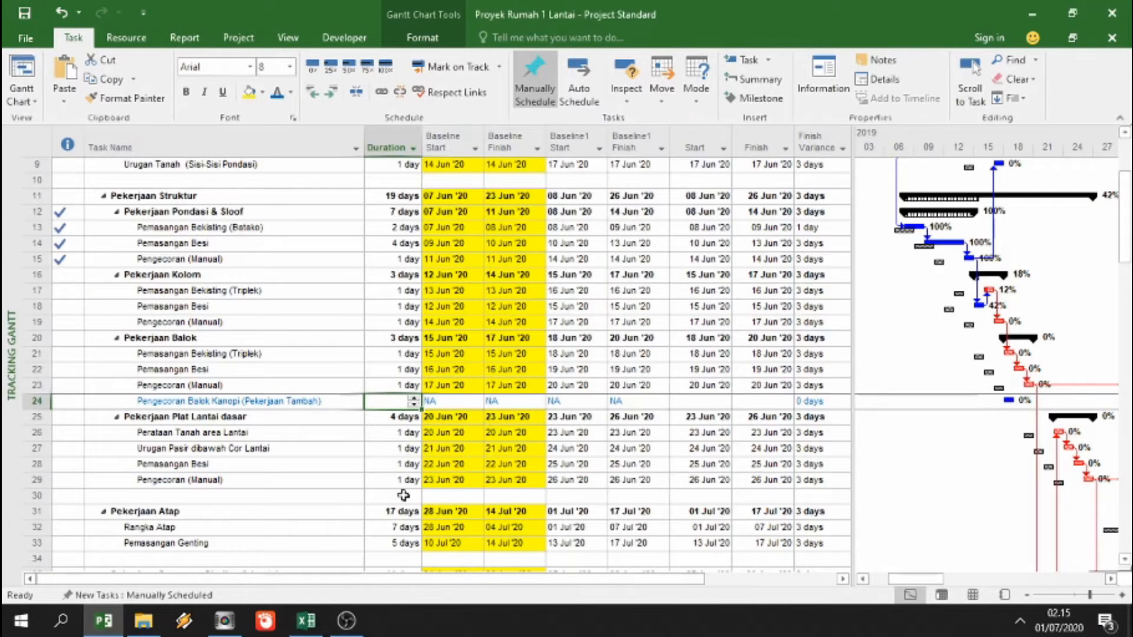
{"action": "left_click", "coordinate": [413, 398]}
{"action": "left_click", "coordinate": [414, 399]}
{"action": "left_click", "coordinate": [403, 430]}
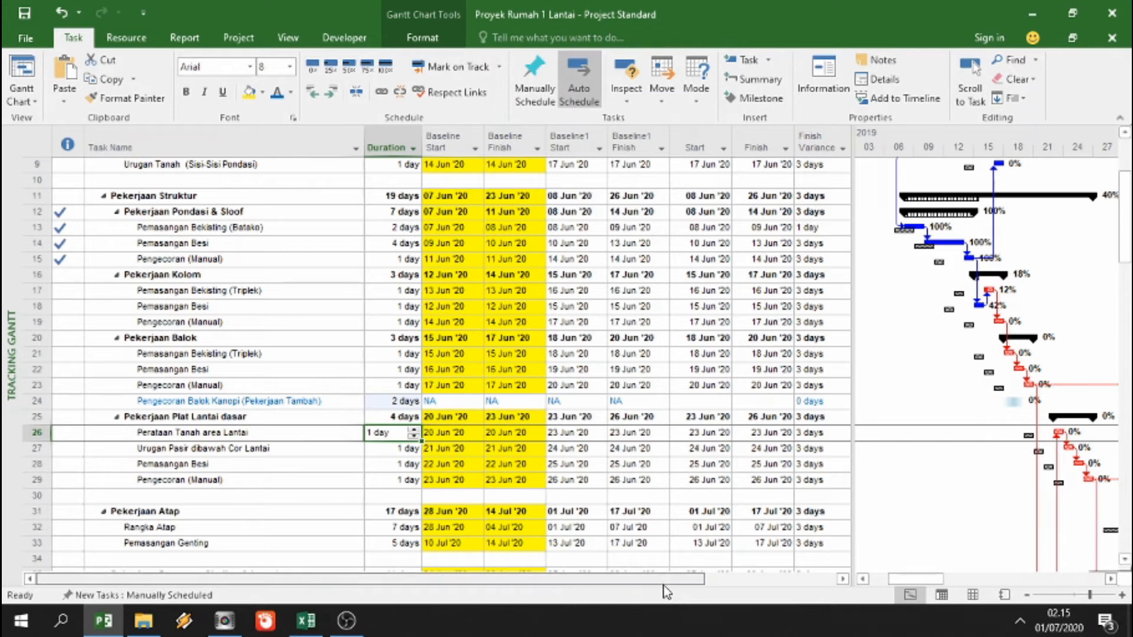
Step: Switch the canopy beam task from manual to automatic scheduling
{"action": "left_click_drag", "start_coordinate": [670, 586], "coordinate": [802, 579]}
{"action": "left_click_drag", "start_coordinate": [609, 144], "coordinate": [650, 143]}
{"action": "left_click_drag", "start_coordinate": [712, 580], "coordinate": [691, 578]}
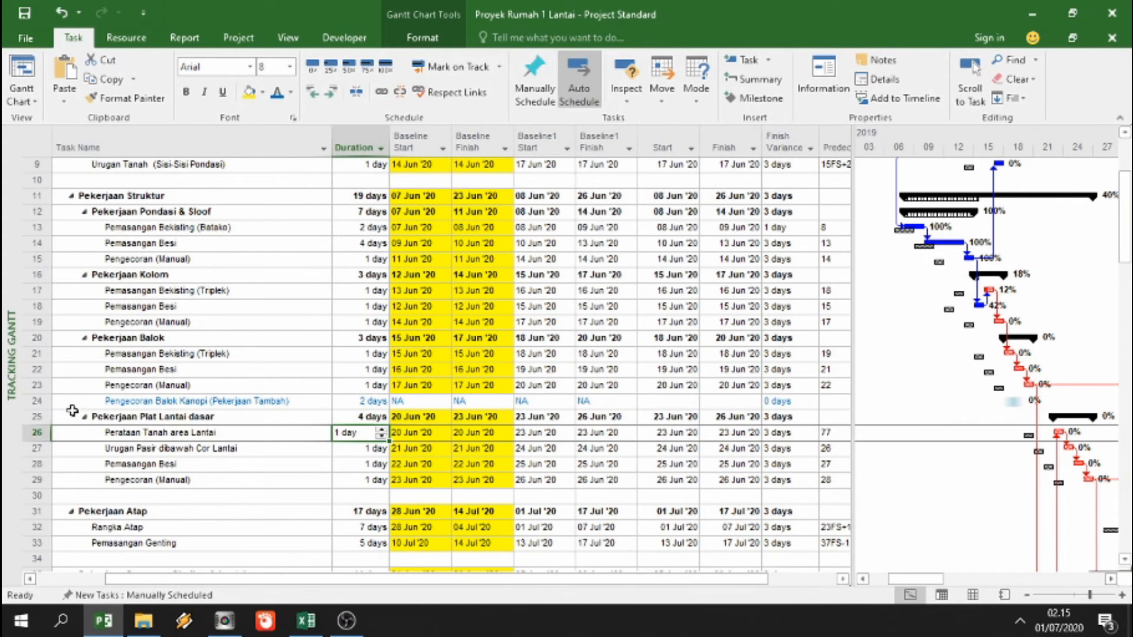
{"action": "left_click", "coordinate": [33, 401]}
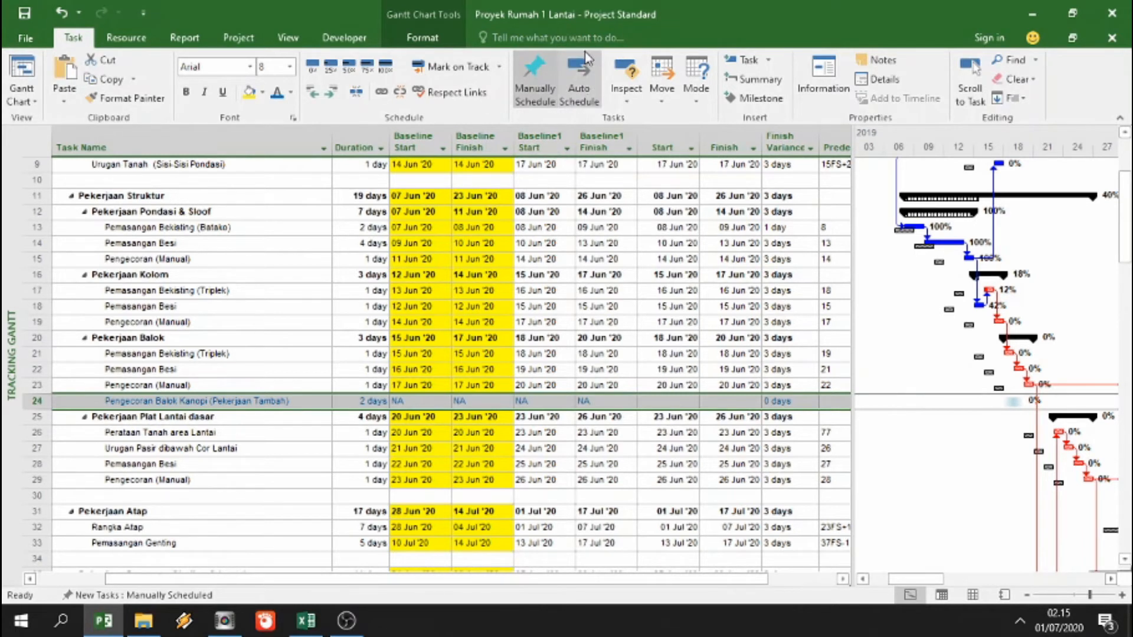
{"action": "left_click", "coordinate": [586, 86]}
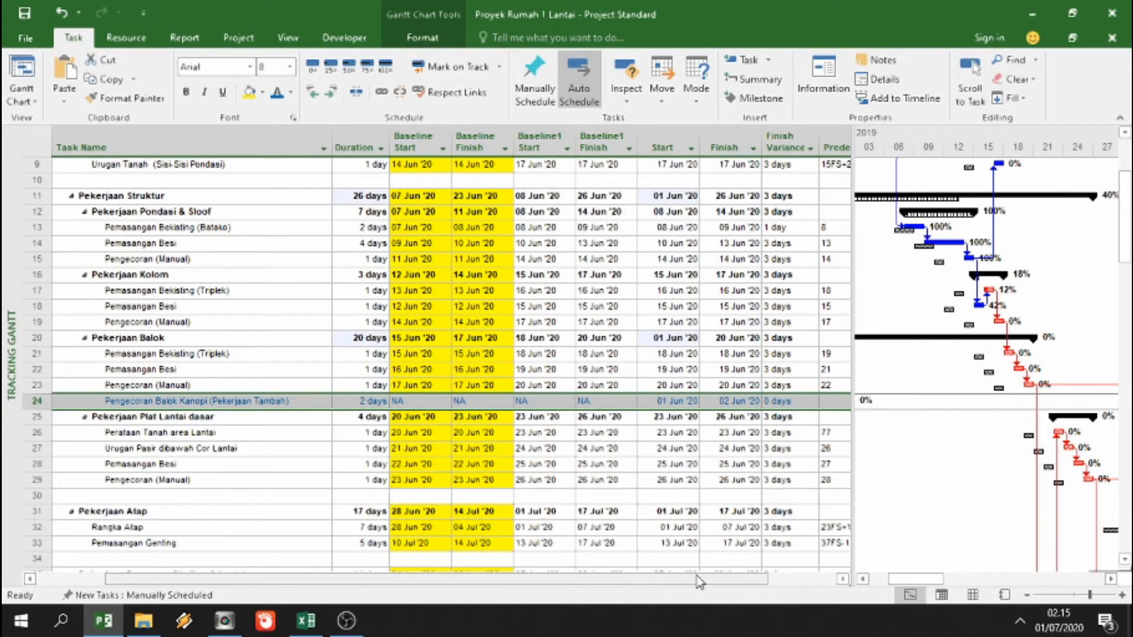
Step: Link the canopy beam task to start after the main beam casting by entering 23FS as its predecessor
{"action": "left_click_drag", "start_coordinate": [726, 583], "coordinate": [796, 583]}
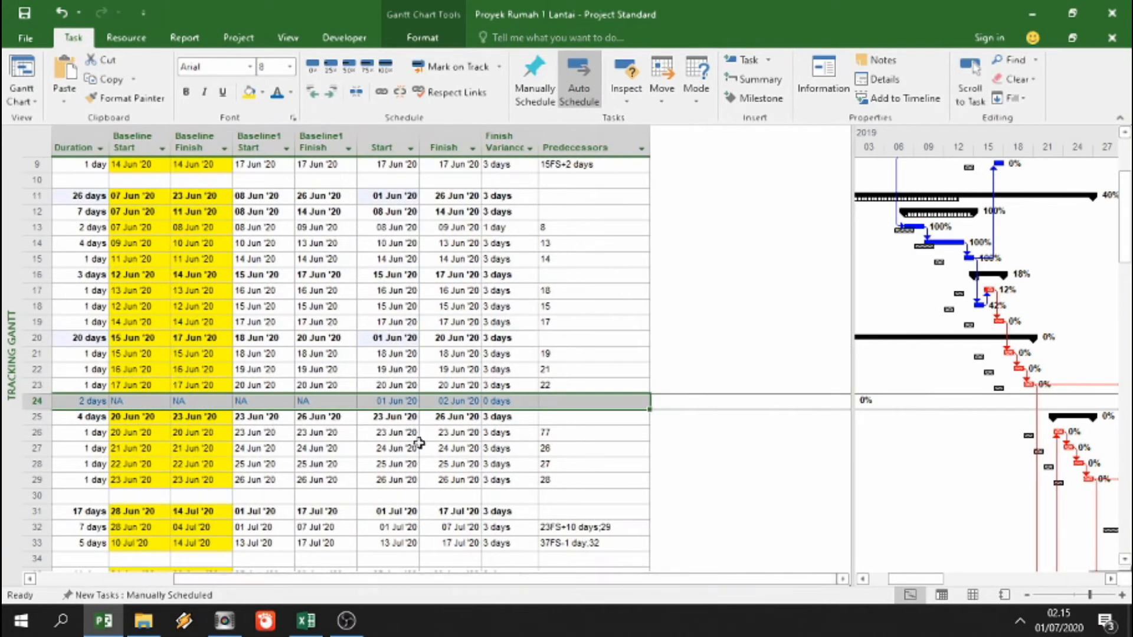
{"action": "left_click", "coordinate": [400, 400]}
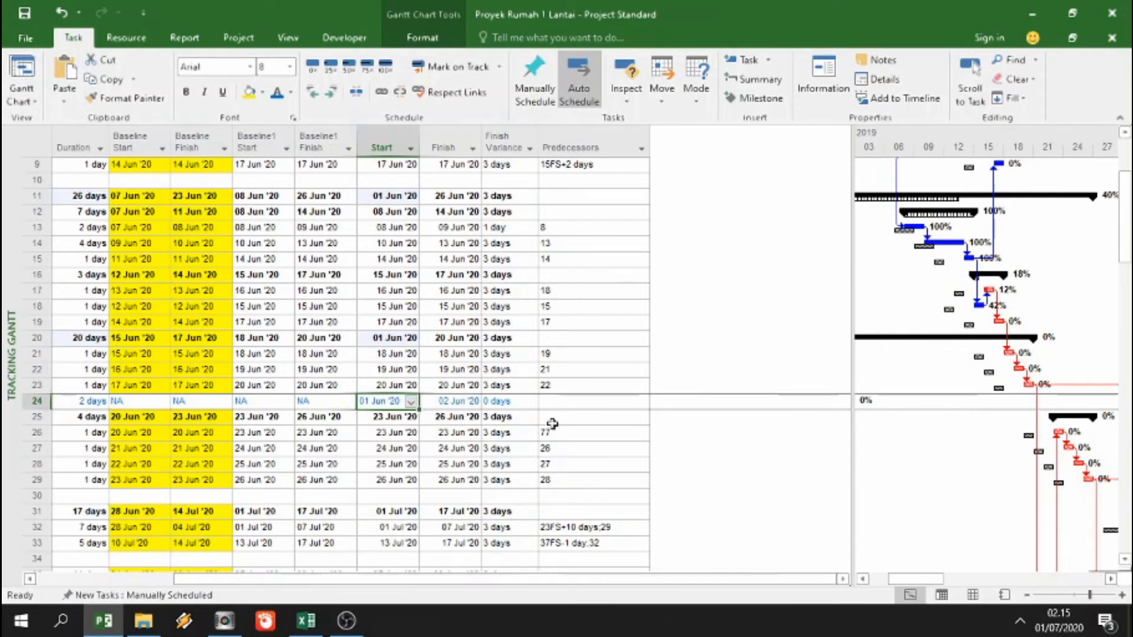
{"action": "left_click", "coordinate": [554, 401]}
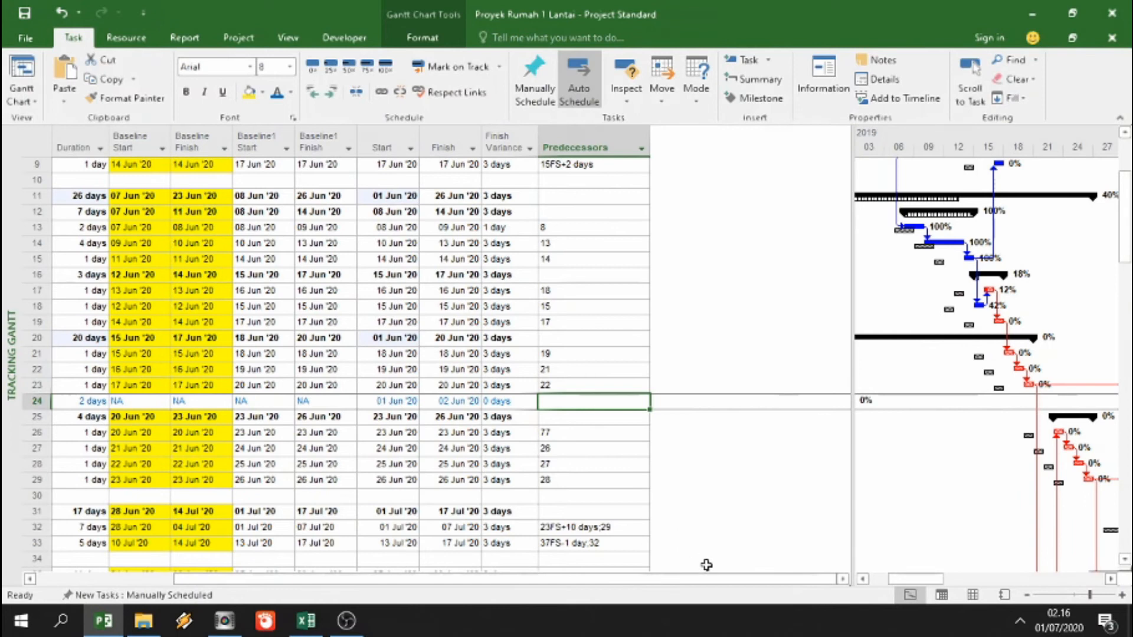
{"action": "scroll", "coordinate": [711, 584], "scroll_direction": "left", "scroll_amount": 3}
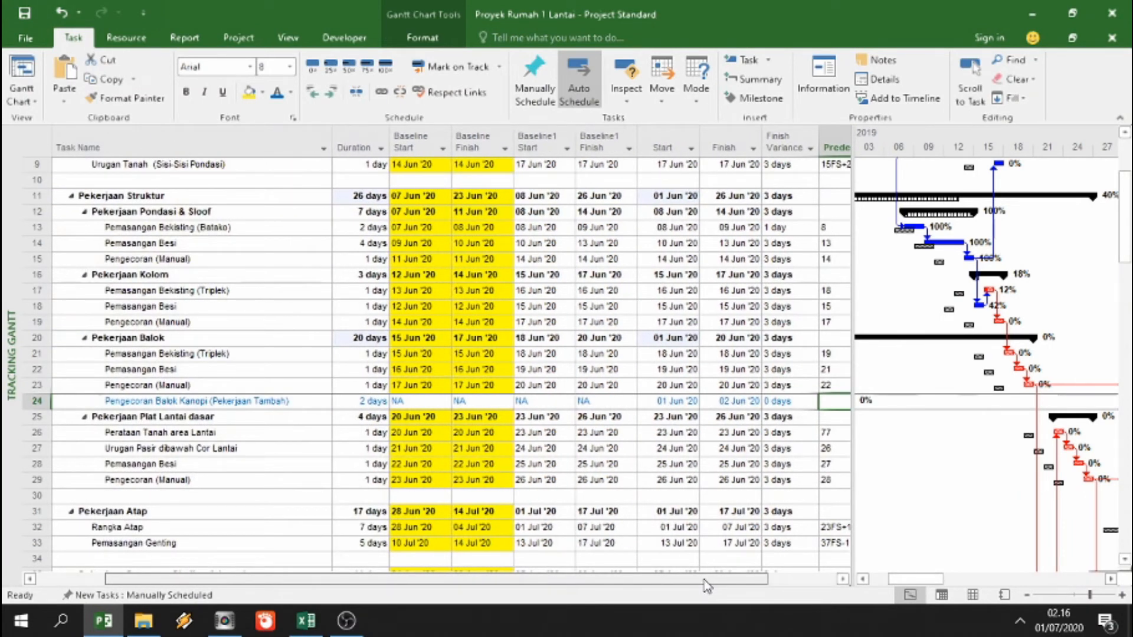
{"action": "scroll", "coordinate": [707, 584], "scroll_direction": "right", "scroll_amount": 3}
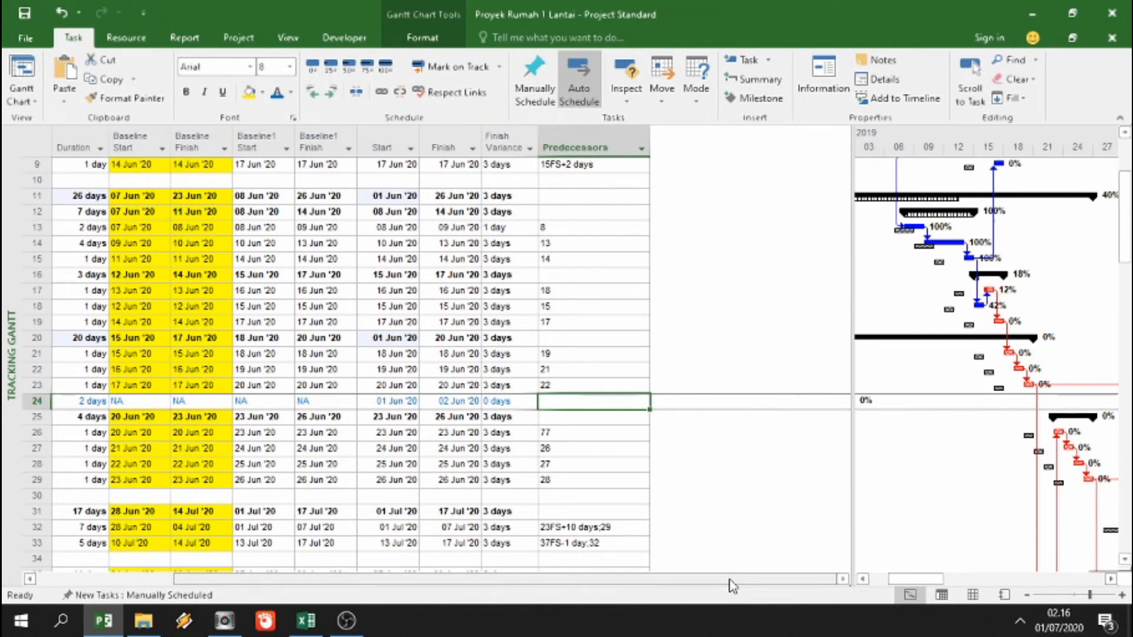
{"action": "type", "text": "23fs"}
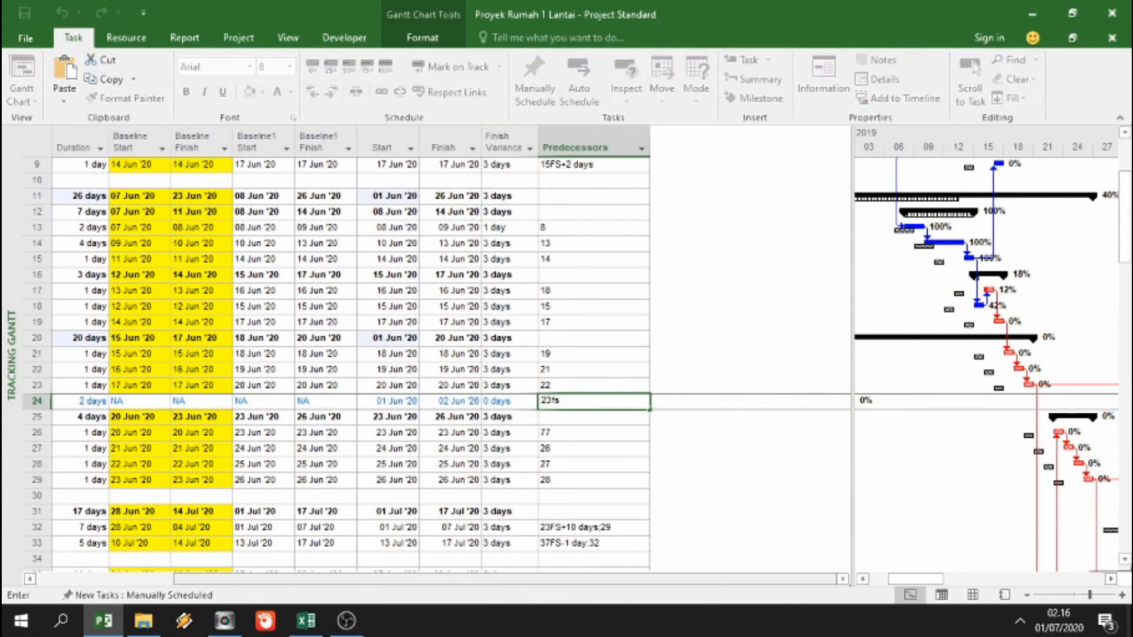
{"action": "key", "text": "Return"}
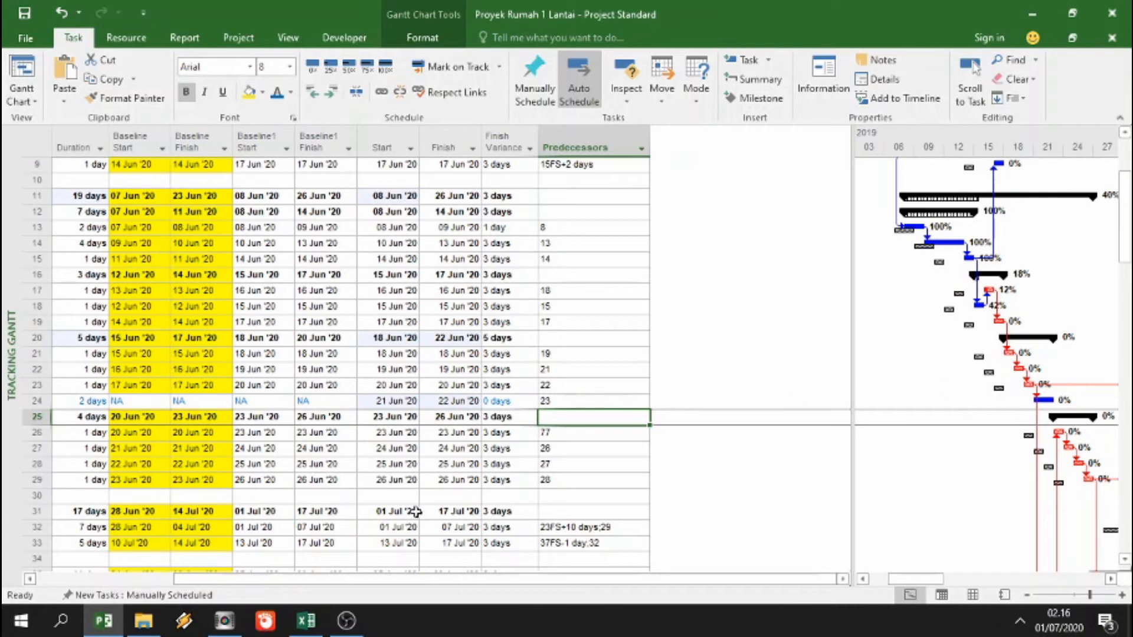
Step: Widen the task table over the Gantt chart so the columns from Task Name to Predecessors fit in full
{"action": "left_click", "coordinate": [633, 581]}
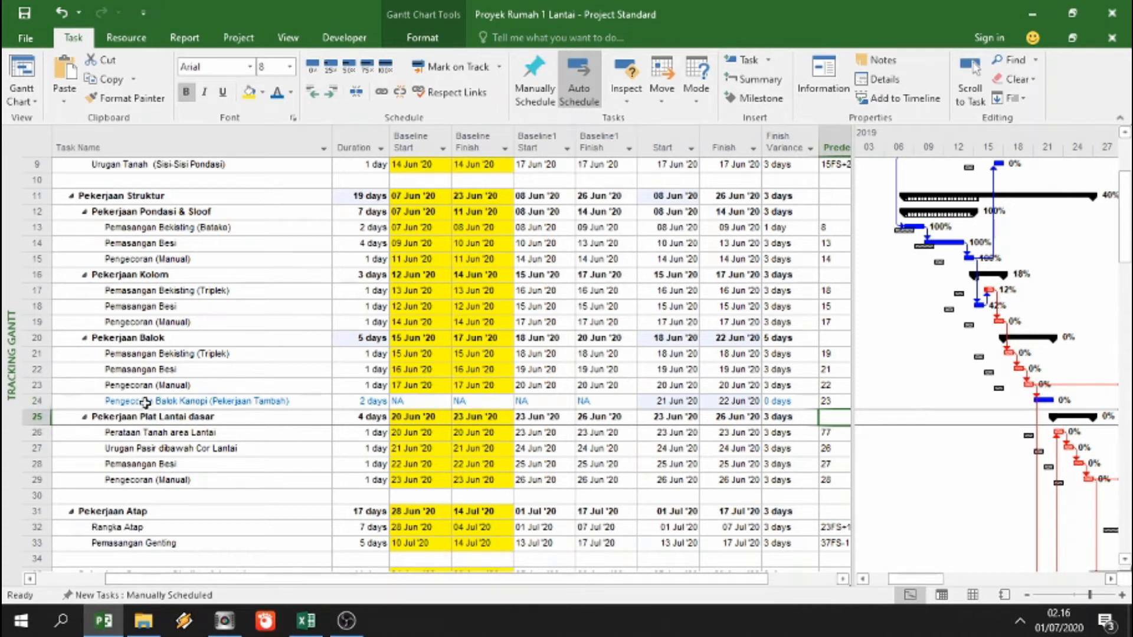
{"action": "left_click_drag", "start_coordinate": [563, 581], "coordinate": [628, 590]}
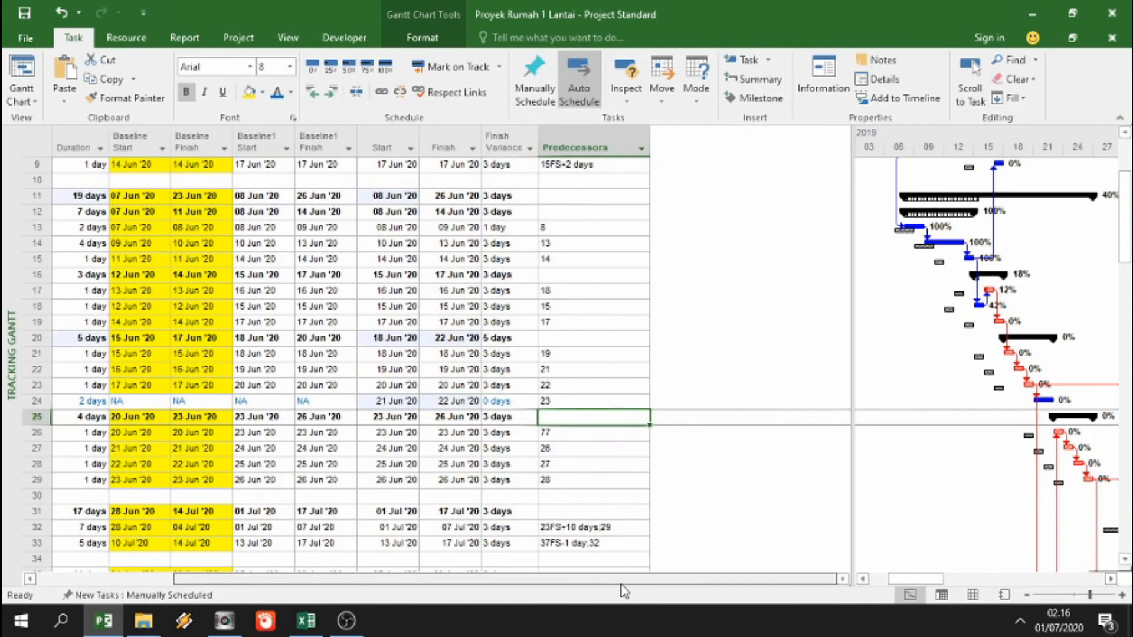
{"action": "left_click", "coordinate": [38, 579]}
{"action": "left_click_drag", "start_coordinate": [853, 416], "coordinate": [930, 416]}
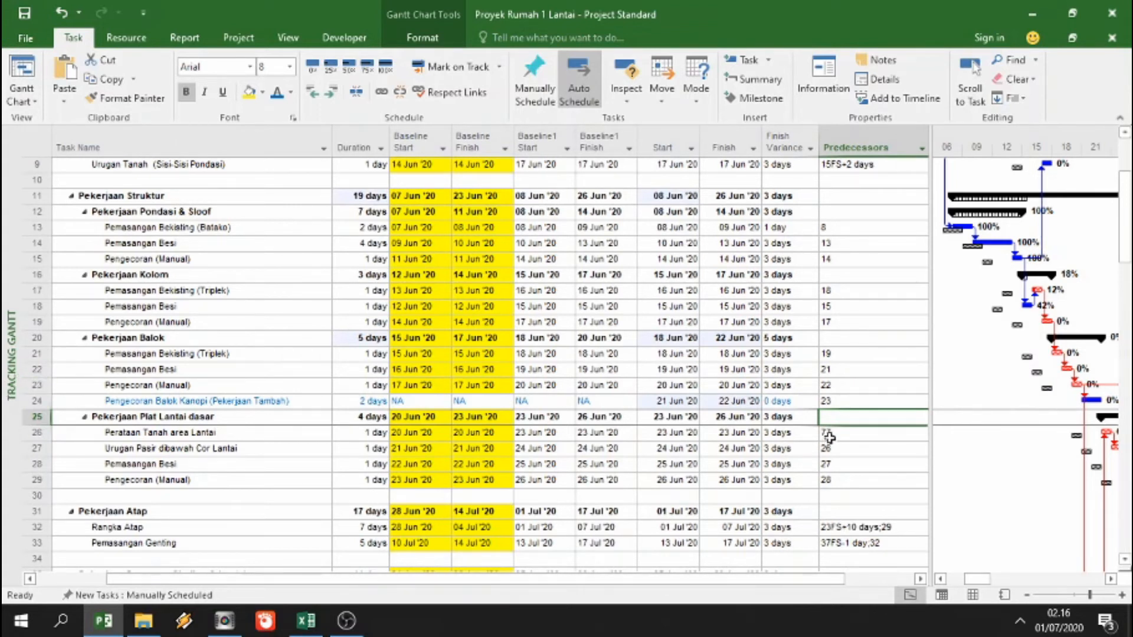
Step: Add the canopy beam casting, task 24, as a Finish-to-Start predecessor of the Rangka Atap task
{"action": "scroll", "coordinate": [829, 439], "scroll_direction": "down", "scroll_amount": 1}
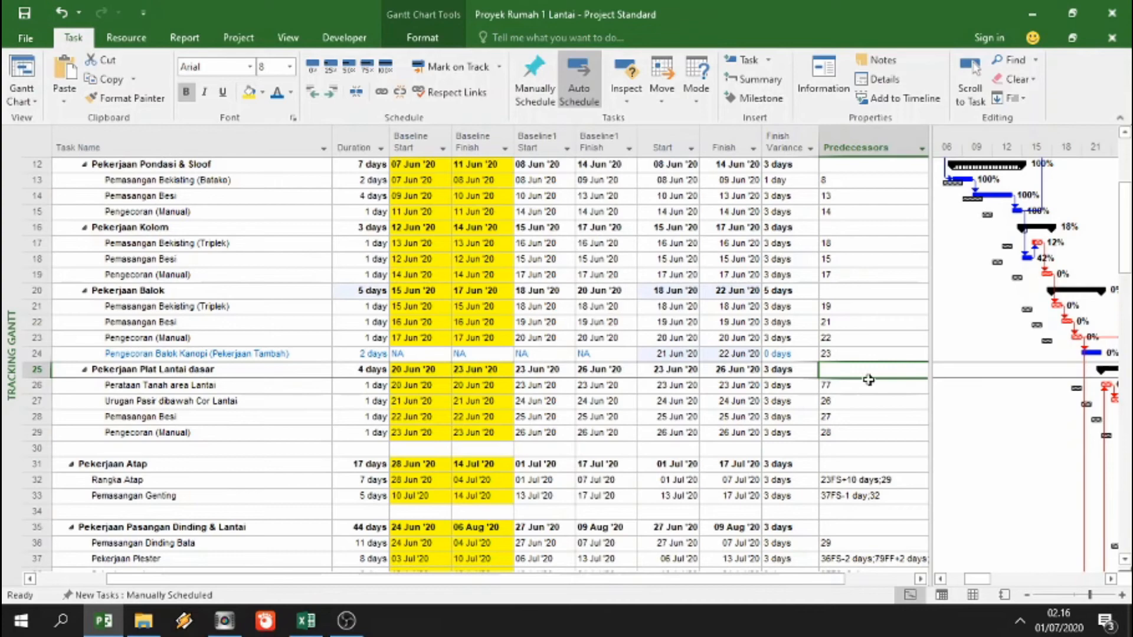
{"action": "scroll", "coordinate": [857, 479], "scroll_direction": "down", "scroll_amount": 4}
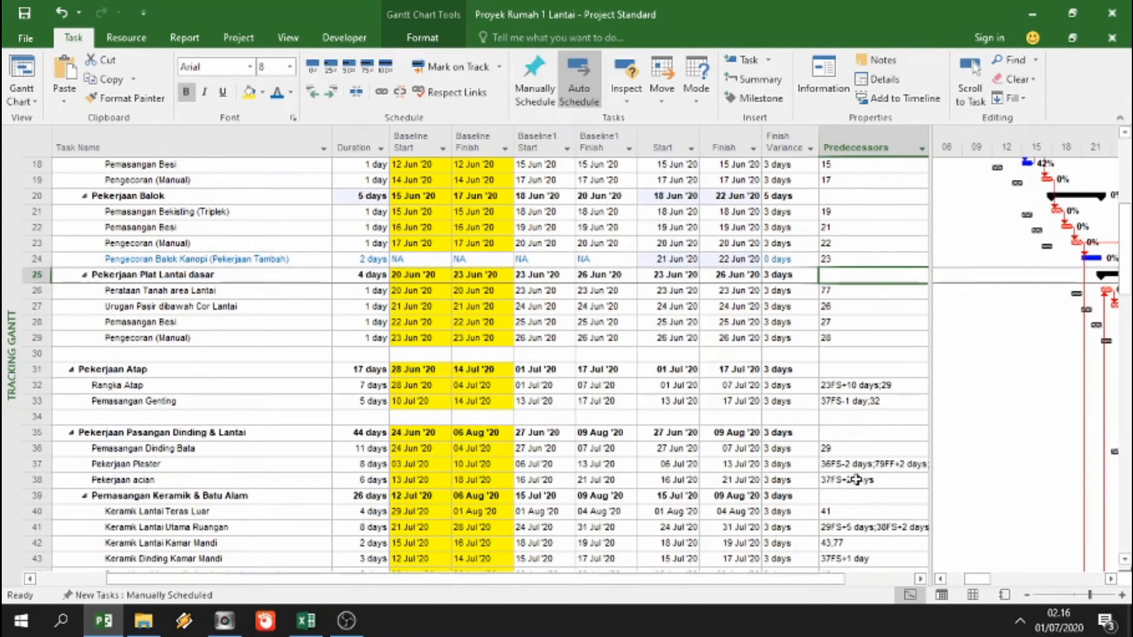
{"action": "scroll", "coordinate": [856, 479], "scroll_direction": "down", "scroll_amount": 12}
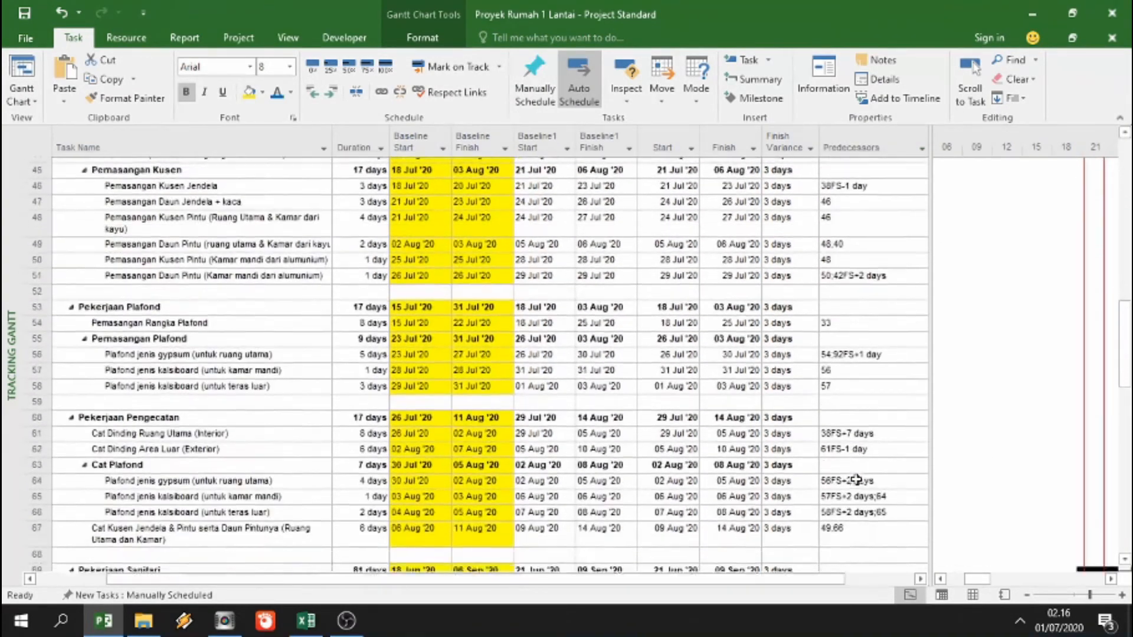
{"action": "scroll", "coordinate": [856, 479], "scroll_direction": "down", "scroll_amount": 10}
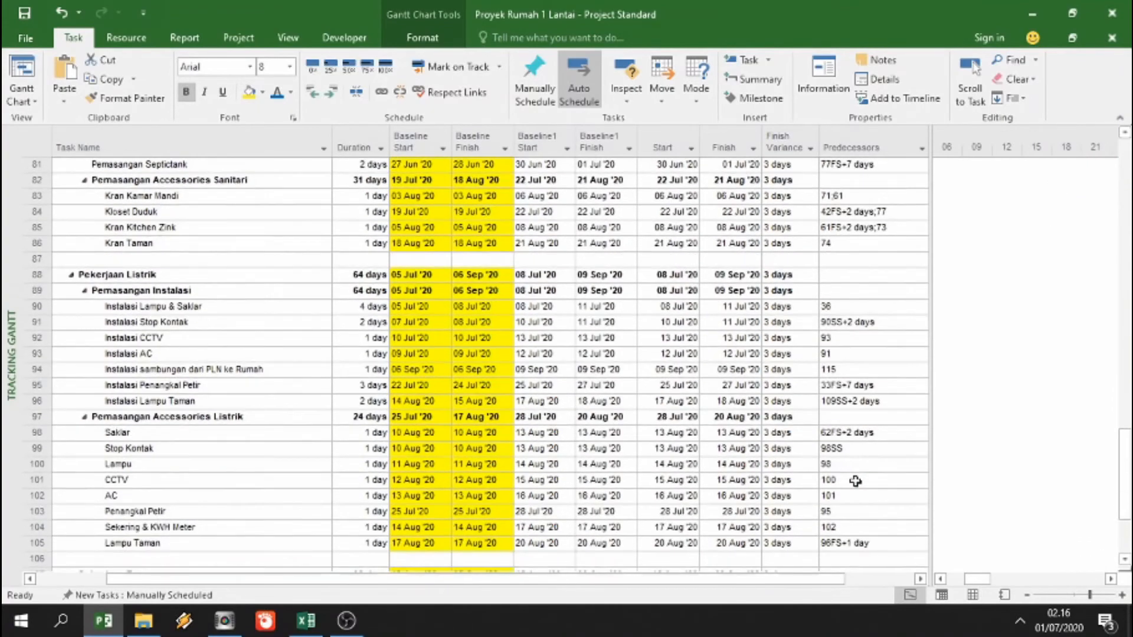
{"action": "scroll", "coordinate": [855, 480], "scroll_direction": "up", "scroll_amount": 20}
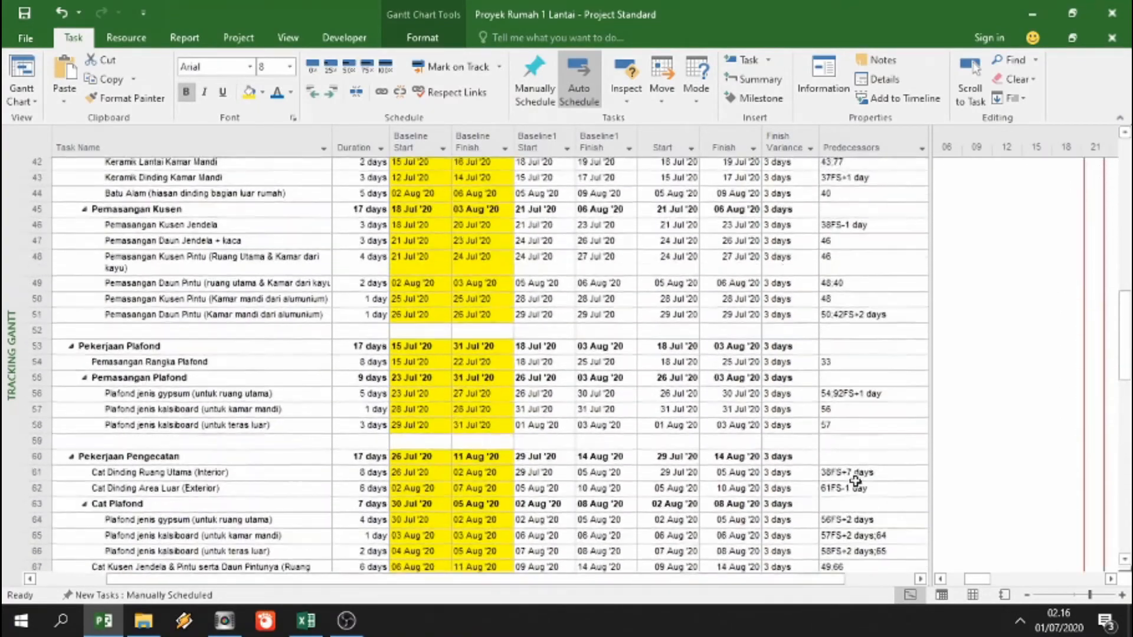
{"action": "scroll", "coordinate": [855, 480], "scroll_direction": "up", "scroll_amount": 2}
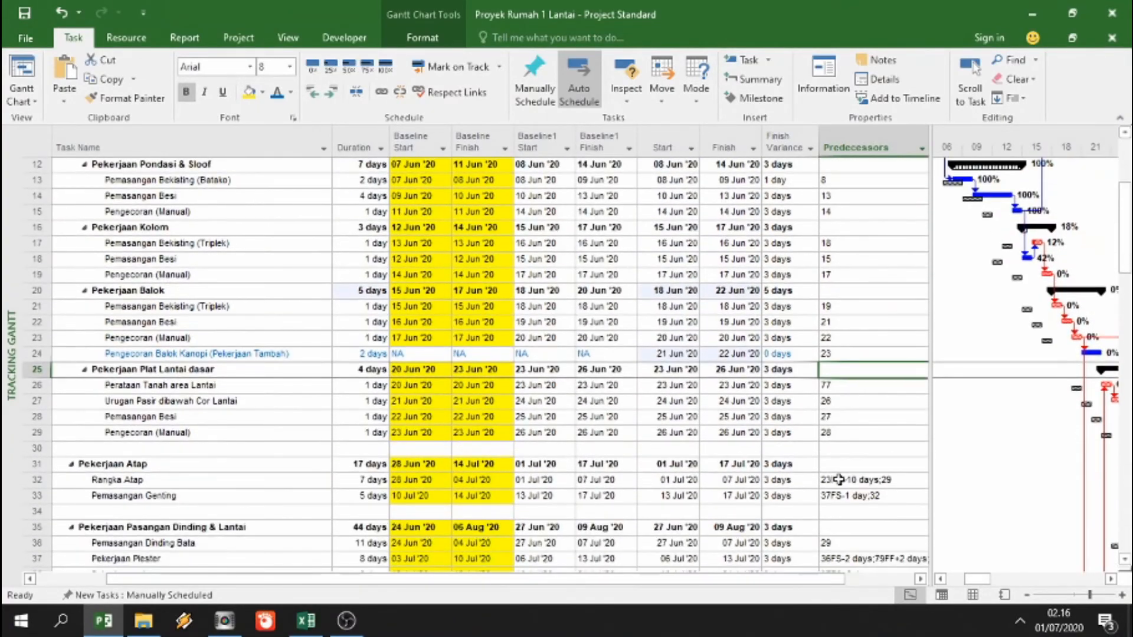
{"action": "left_click", "coordinate": [838, 479]}
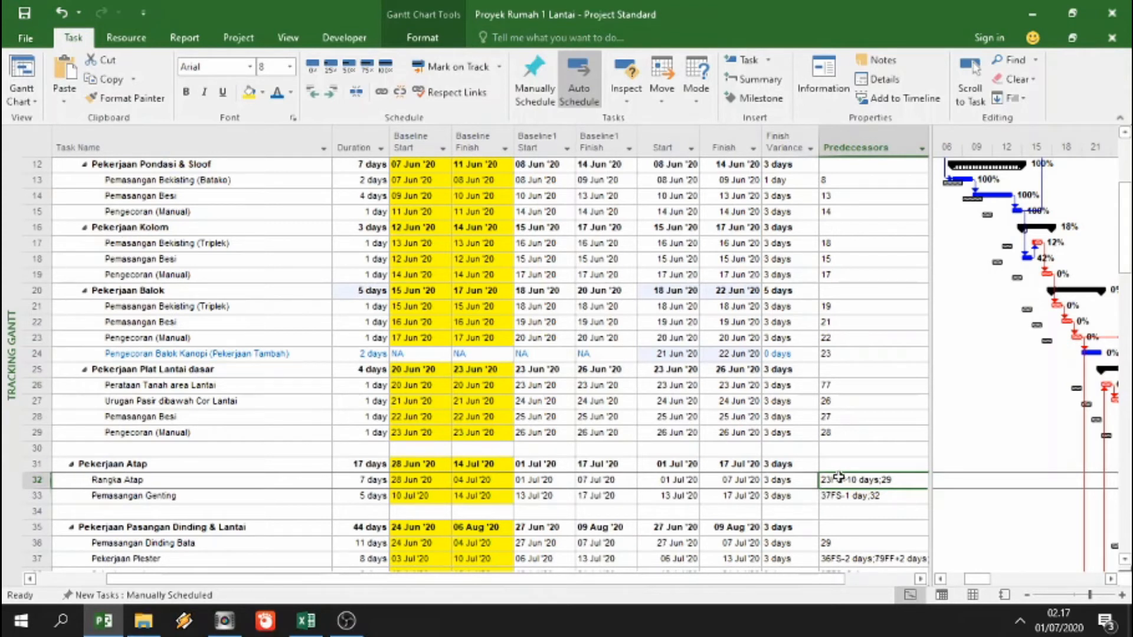
{"action": "double_click", "coordinate": [839, 479]}
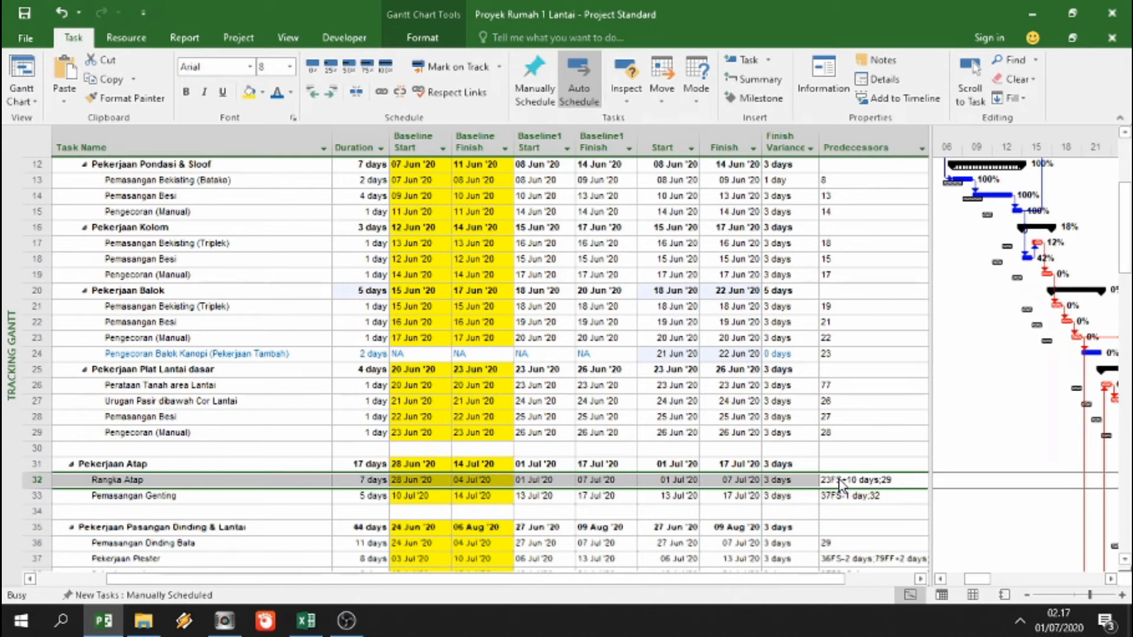
{"action": "left_click", "coordinate": [360, 279]}
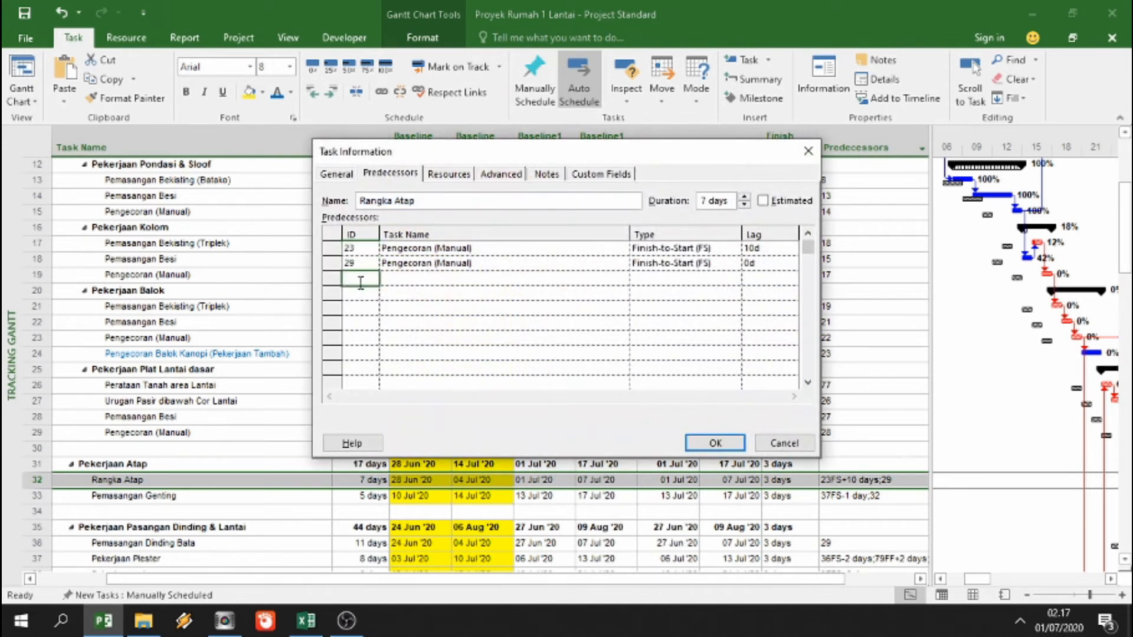
{"action": "type", "text": "24"}
{"action": "left_click", "coordinate": [681, 278]}
Step: Set the lag of Rangka Atap's link to the canopy beam casting to 10 days and apply the task changes
{"action": "left_click", "coordinate": [775, 280]}
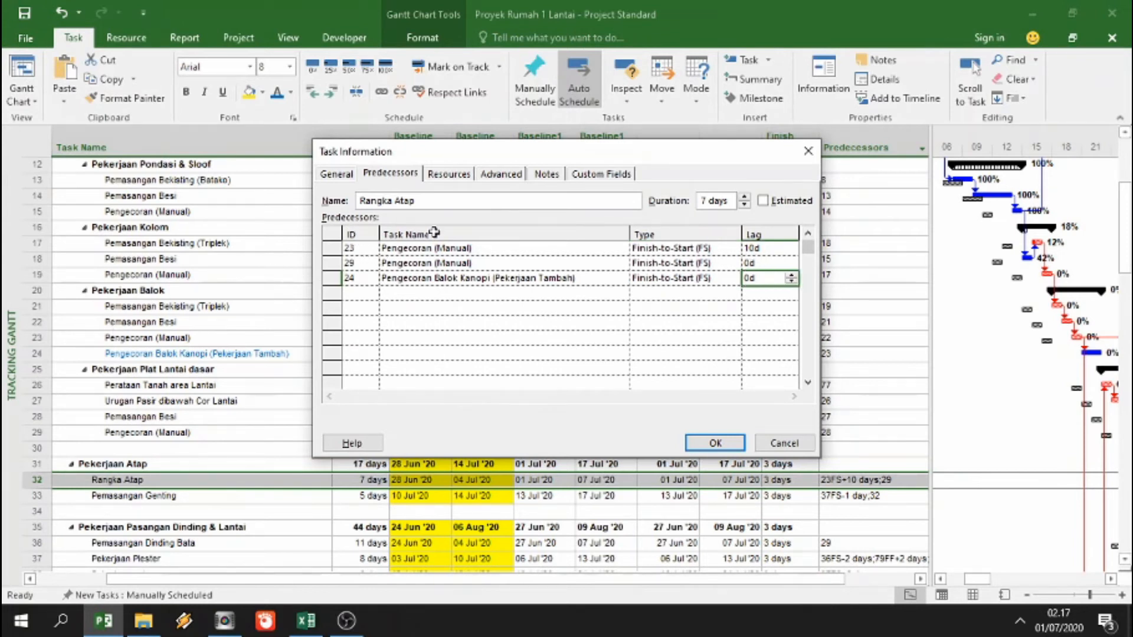
{"action": "left_click", "coordinate": [791, 276]}
{"action": "left_click", "coordinate": [791, 276]}
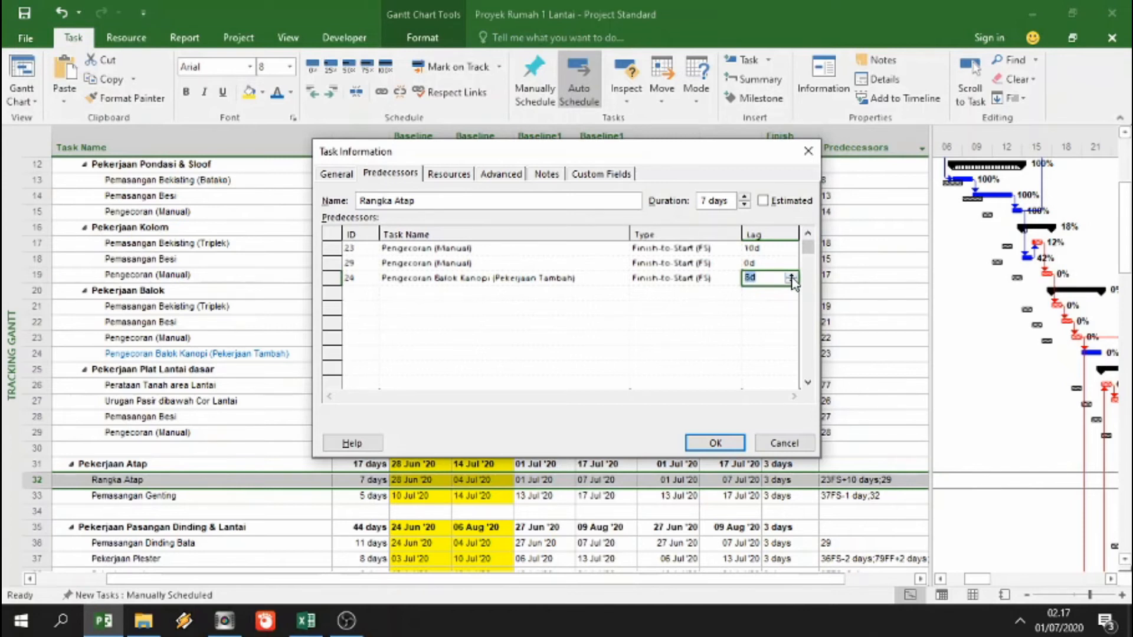
{"action": "left_click", "coordinate": [726, 308]}
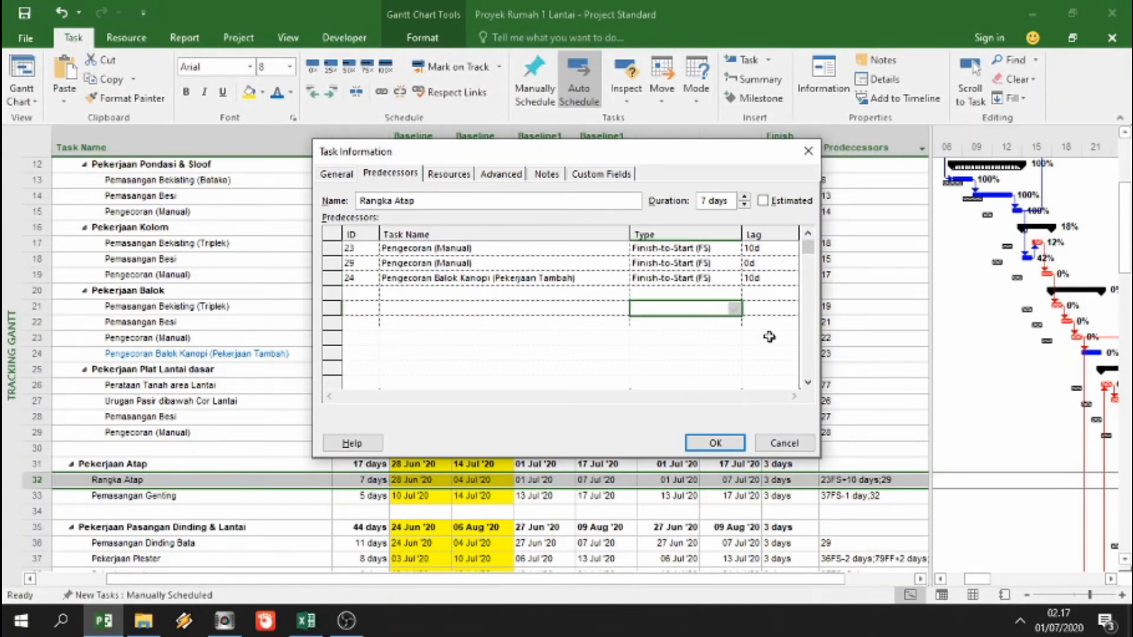
{"action": "left_click", "coordinate": [715, 443]}
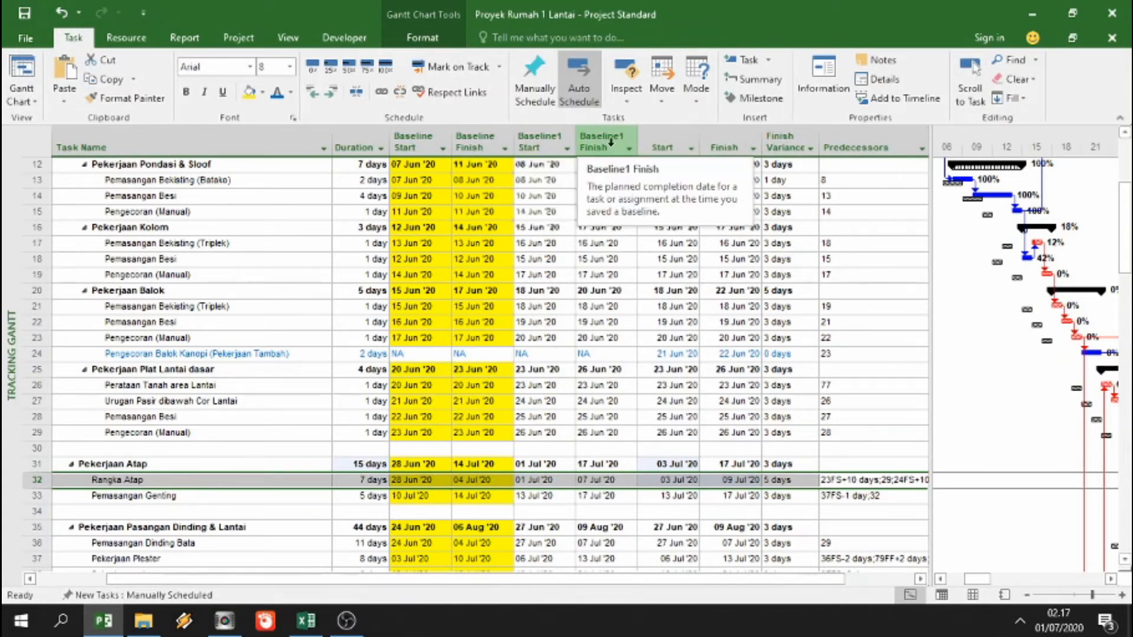
Step: Compare the Baseline1 dates with the current start and finish dates task by task, through the roof and wall work
{"action": "left_click", "coordinate": [546, 182]}
{"action": "scroll", "coordinate": [555, 195], "scroll_direction": "up", "scroll_amount": 4}
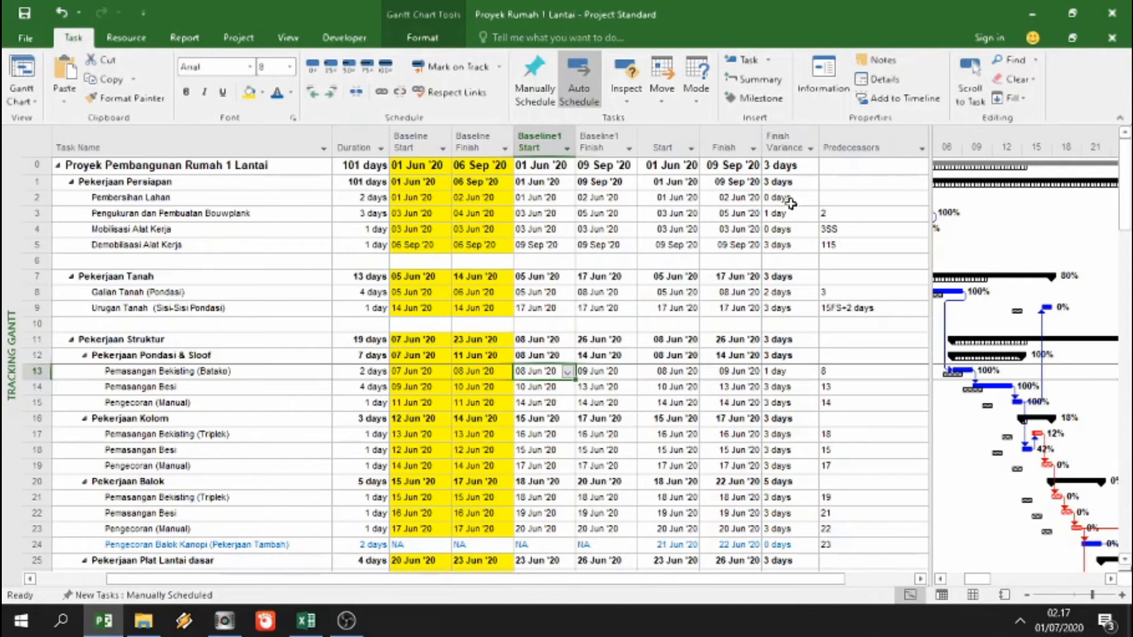
{"action": "left_click", "coordinate": [546, 212]}
{"action": "key", "text": "Down"}
{"action": "key", "text": "Down"}
{"action": "key", "text": "Down"}
{"action": "key", "text": "Down"}
{"action": "key", "text": "Down"}
{"action": "key", "text": "Down"}
{"action": "key", "text": "Down"}
{"action": "key", "text": "Down"}
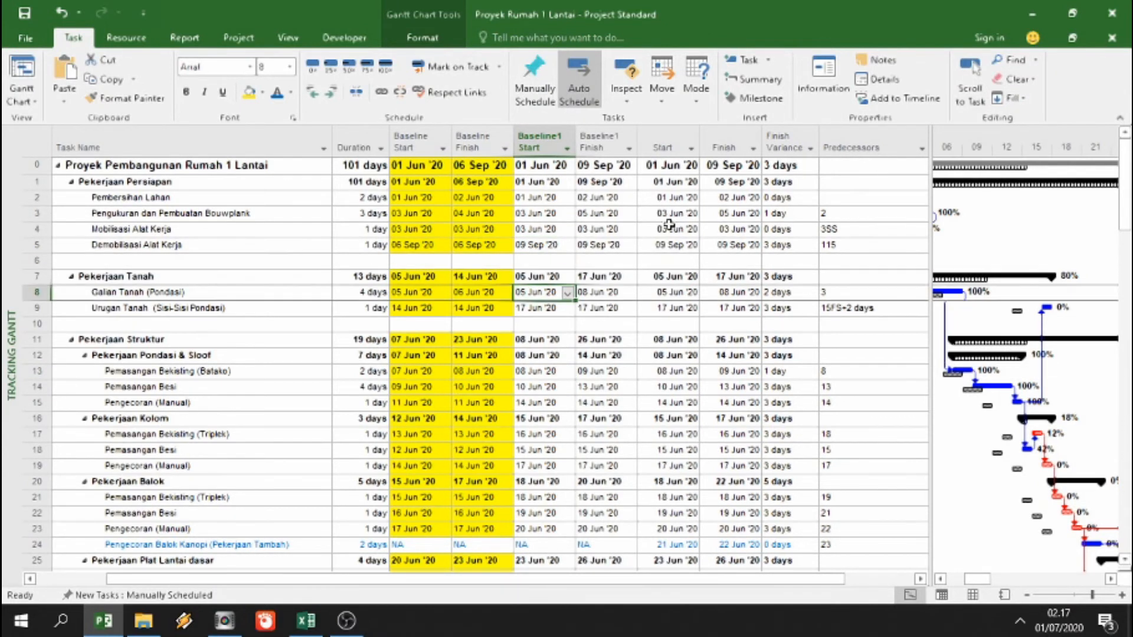
{"action": "key", "text": "Down"}
{"action": "key", "text": "Down"}
{"action": "key", "text": "Down"}
{"action": "key", "text": "Down"}
{"action": "key", "text": "Down"}
{"action": "key", "text": "Down"}
{"action": "key", "text": "Down"}
{"action": "key", "text": "Down"}
{"action": "key", "text": "Down"}
{"action": "key", "text": "Down"}
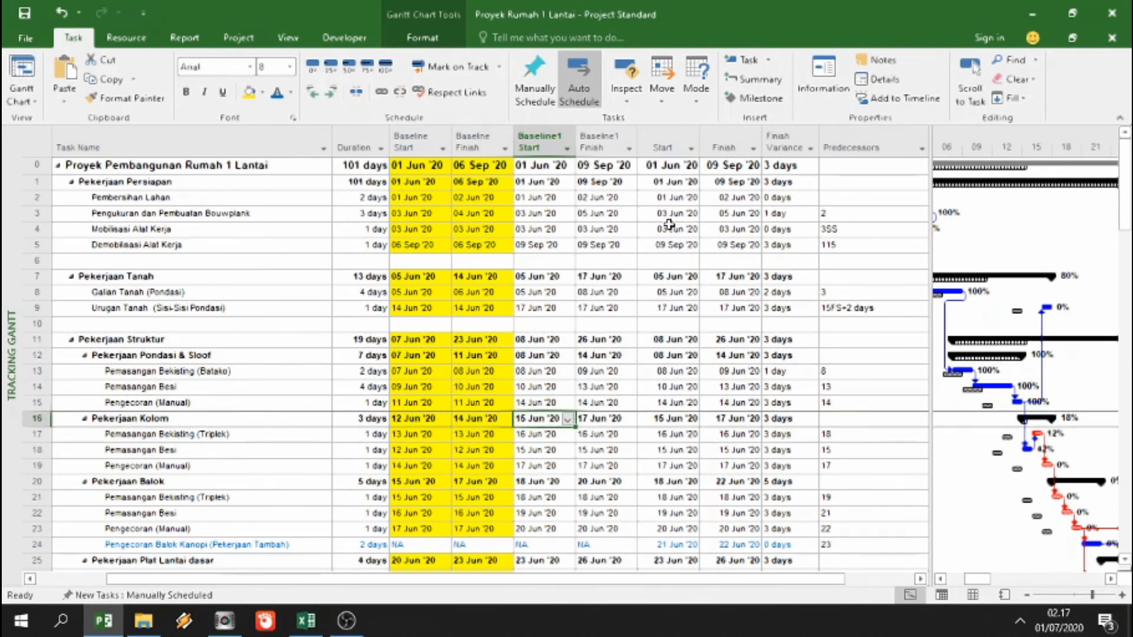
{"action": "key", "text": "Down"}
{"action": "key", "text": "Down"}
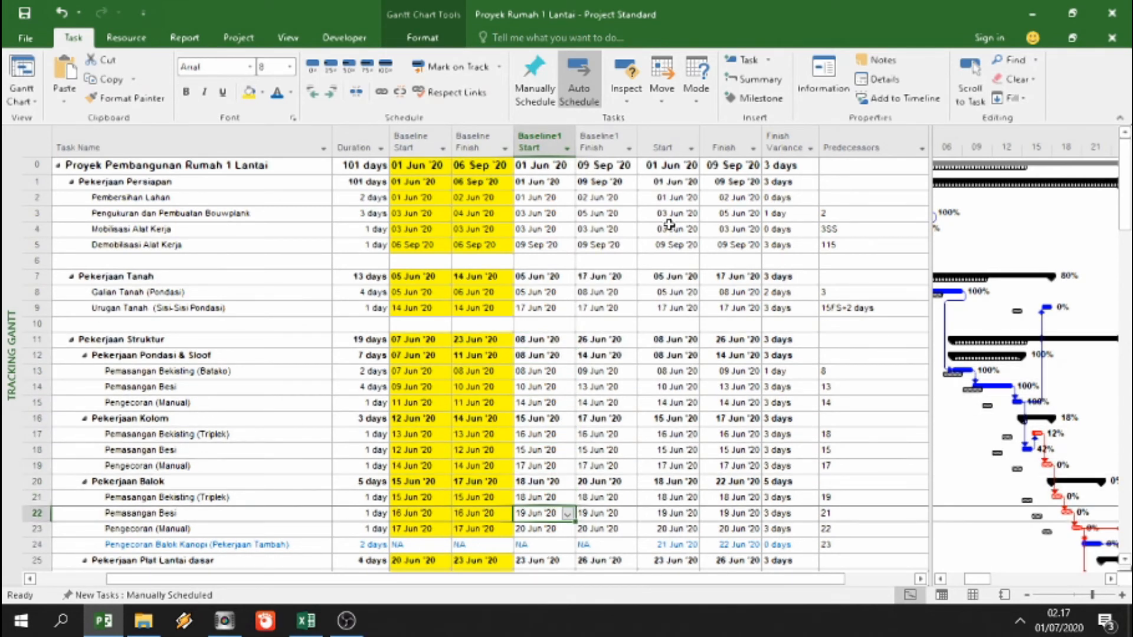
{"action": "key", "text": "Down"}
{"action": "key", "text": "Down"}
{"action": "key", "text": "Down"}
{"action": "key", "text": "Down"}
{"action": "key", "text": "Down"}
{"action": "key", "text": "Down"}
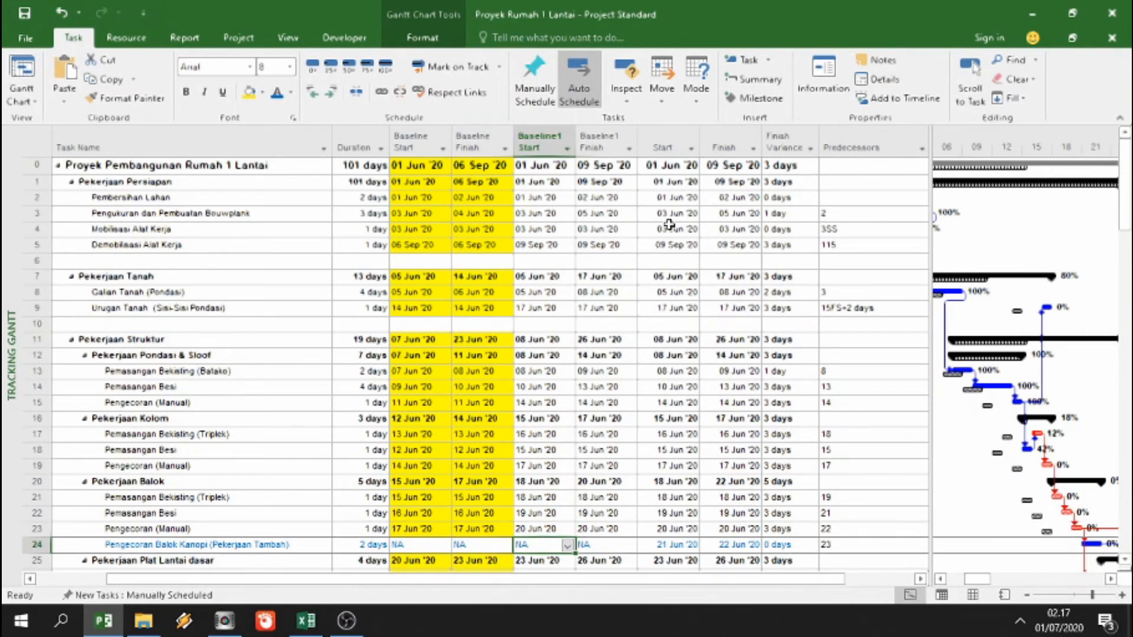
{"action": "key", "text": "Down"}
{"action": "key", "text": "Down"}
{"action": "key", "text": "Down"}
{"action": "key", "text": "Down"}
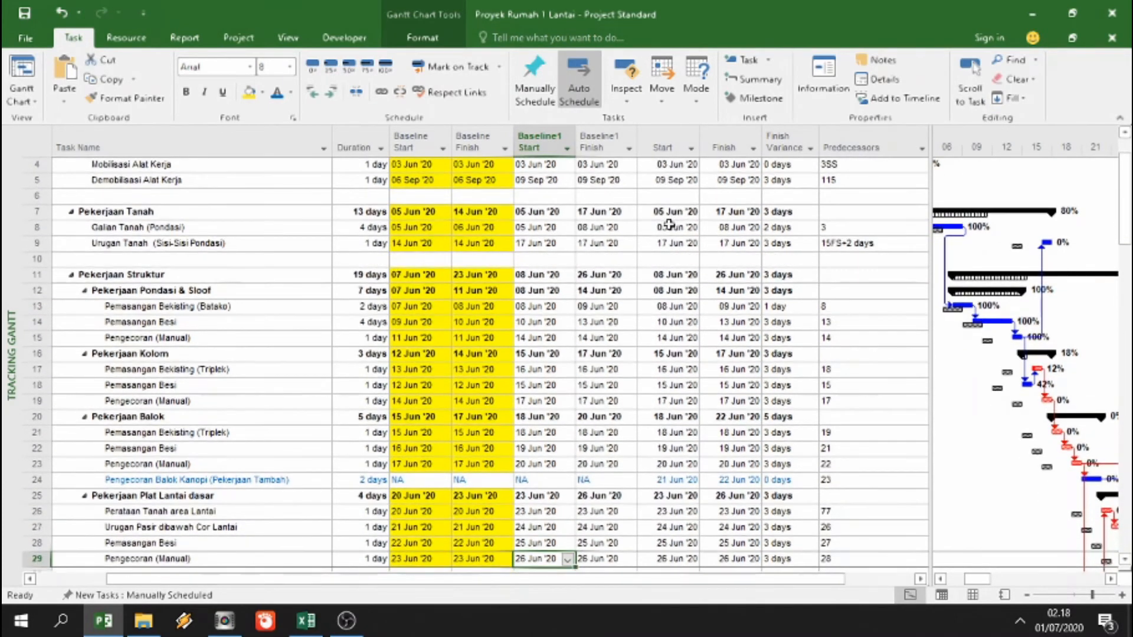
{"action": "key", "text": "Down"}
{"action": "key", "text": "Down"}
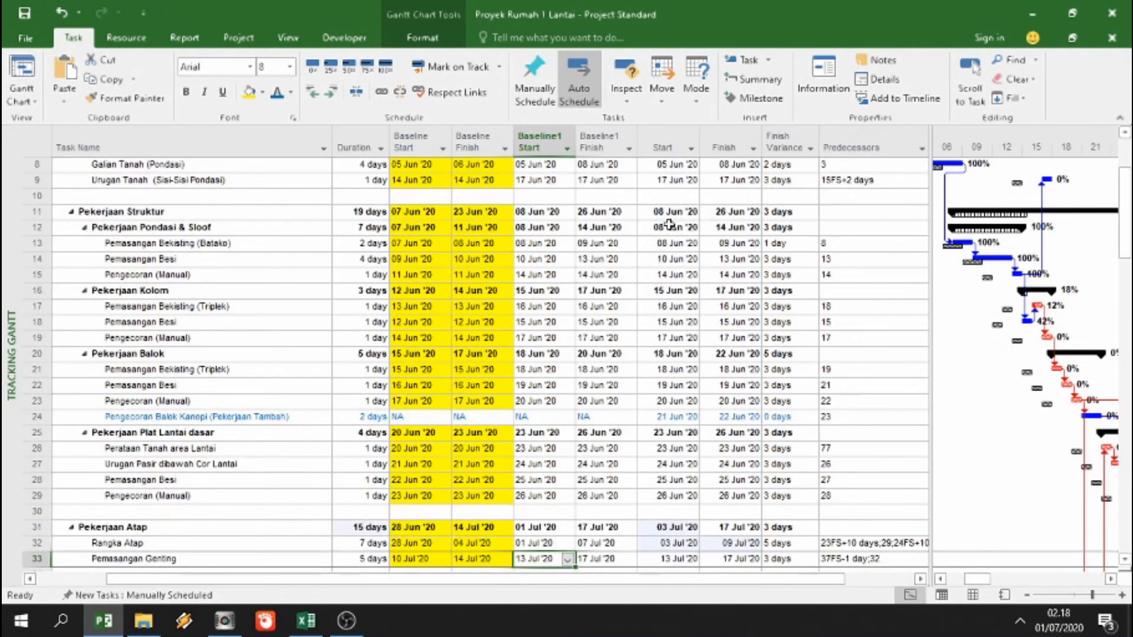
{"action": "key", "text": "Up"}
{"action": "key", "text": "Up"}
{"action": "key", "text": "Up"}
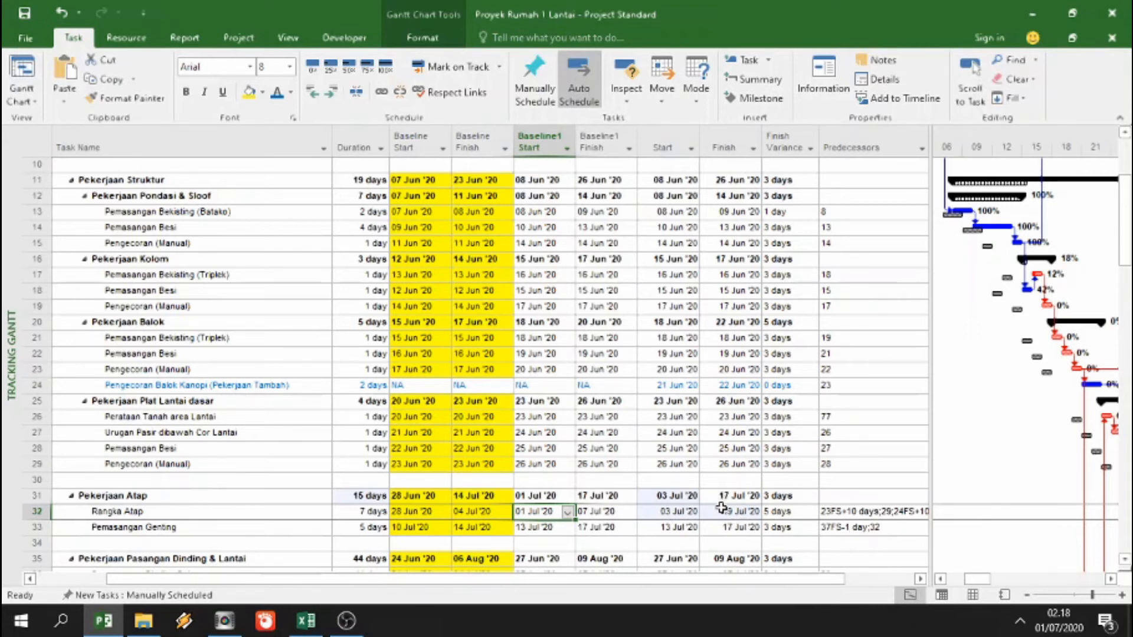
{"action": "scroll", "coordinate": [729, 509], "scroll_direction": "down", "scroll_amount": 1}
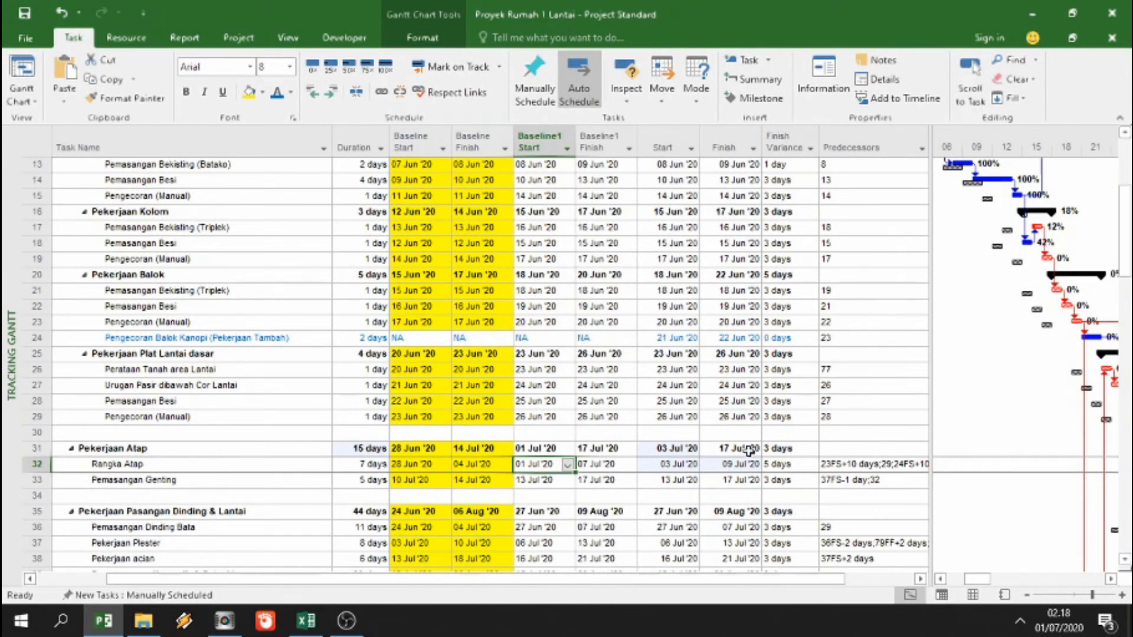
{"action": "scroll", "coordinate": [751, 452], "scroll_direction": "down", "scroll_amount": 1}
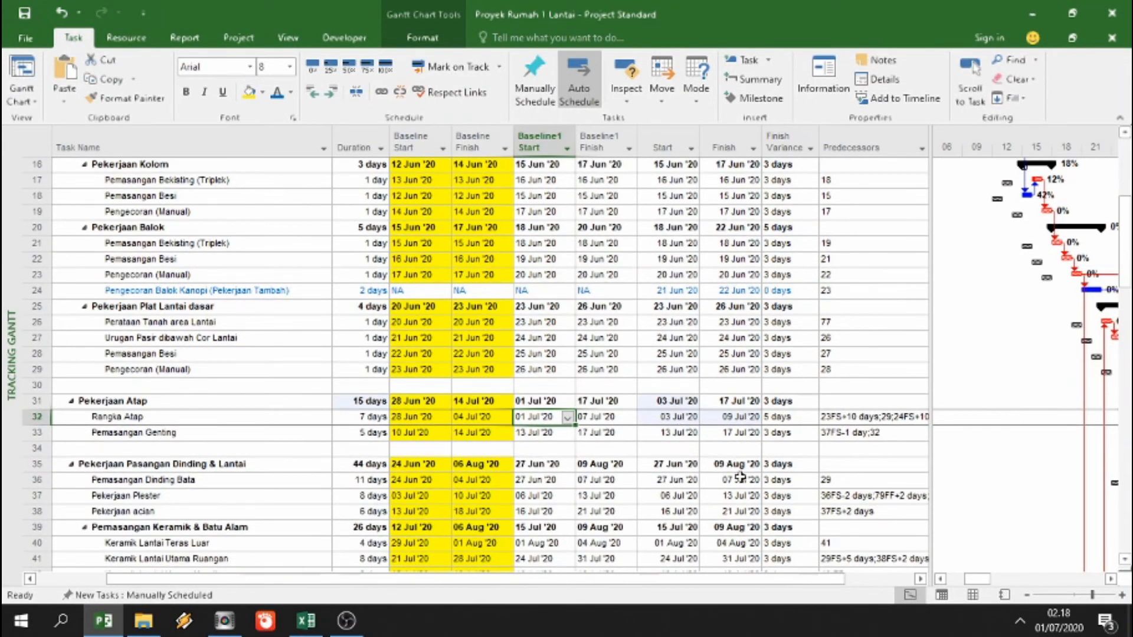
{"action": "scroll", "coordinate": [738, 522], "scroll_direction": "down", "scroll_amount": 1}
{"action": "scroll", "coordinate": [738, 521], "scroll_direction": "down", "scroll_amount": 1}
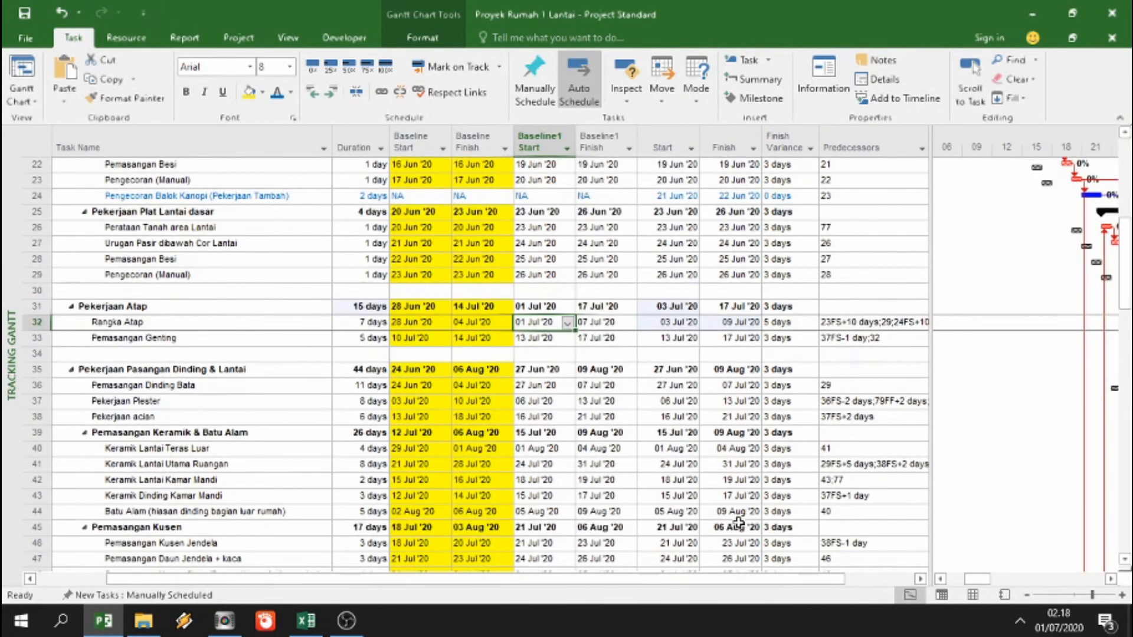
Step: Change the font color of the Rangka Atap row, from task name through finish variance, to light green
{"action": "left_click", "coordinate": [152, 322]}
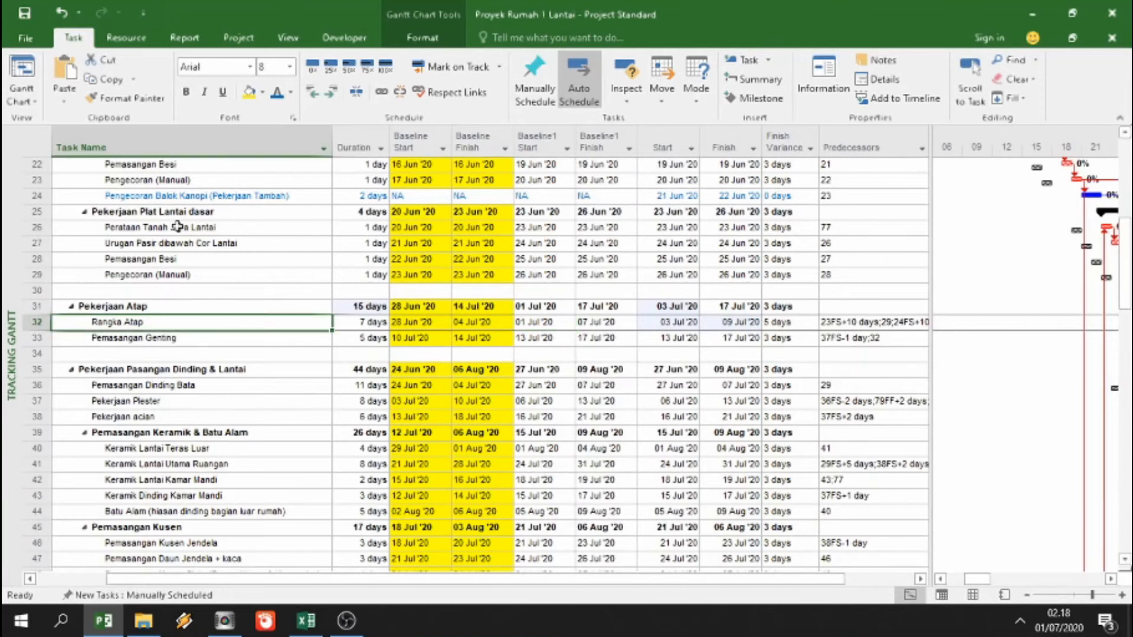
{"action": "left_click", "coordinate": [292, 96]}
{"action": "left_click", "coordinate": [335, 241]}
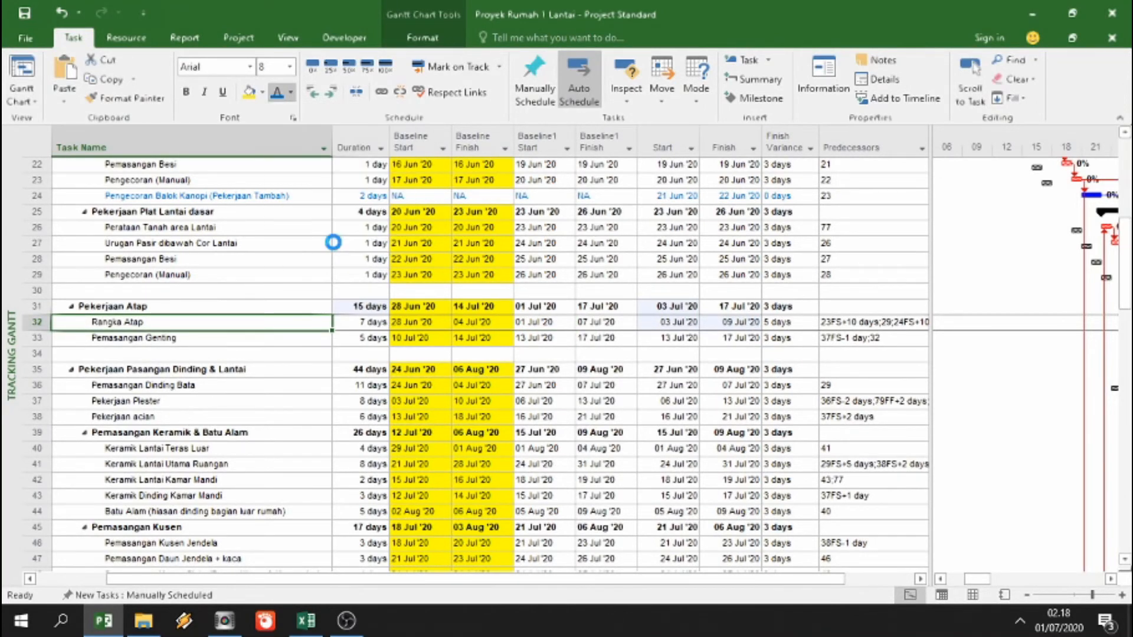
{"action": "left_click", "coordinate": [194, 353]}
{"action": "left_click_drag", "start_coordinate": [163, 326], "coordinate": [790, 326]}
{"action": "left_click", "coordinate": [277, 92]}
{"action": "left_click", "coordinate": [730, 402]}
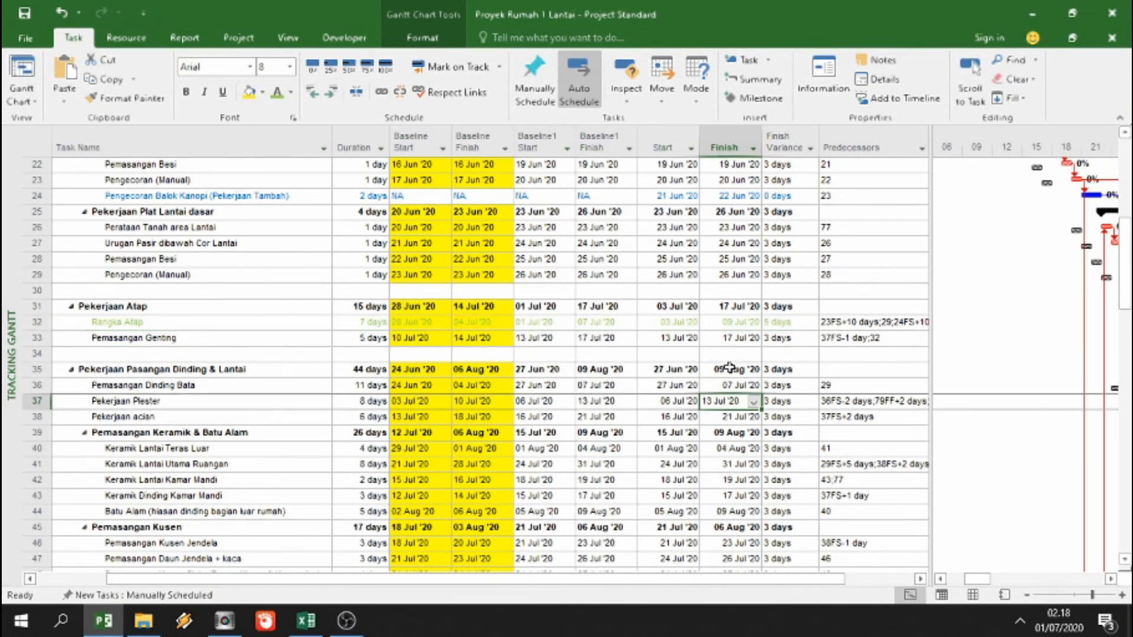
Step: Examine the dates and finish variances of the remaining tasks, from wall work to sanitary work, and return to the project summary
{"action": "scroll", "coordinate": [729, 367], "scroll_direction": "down", "scroll_amount": 1}
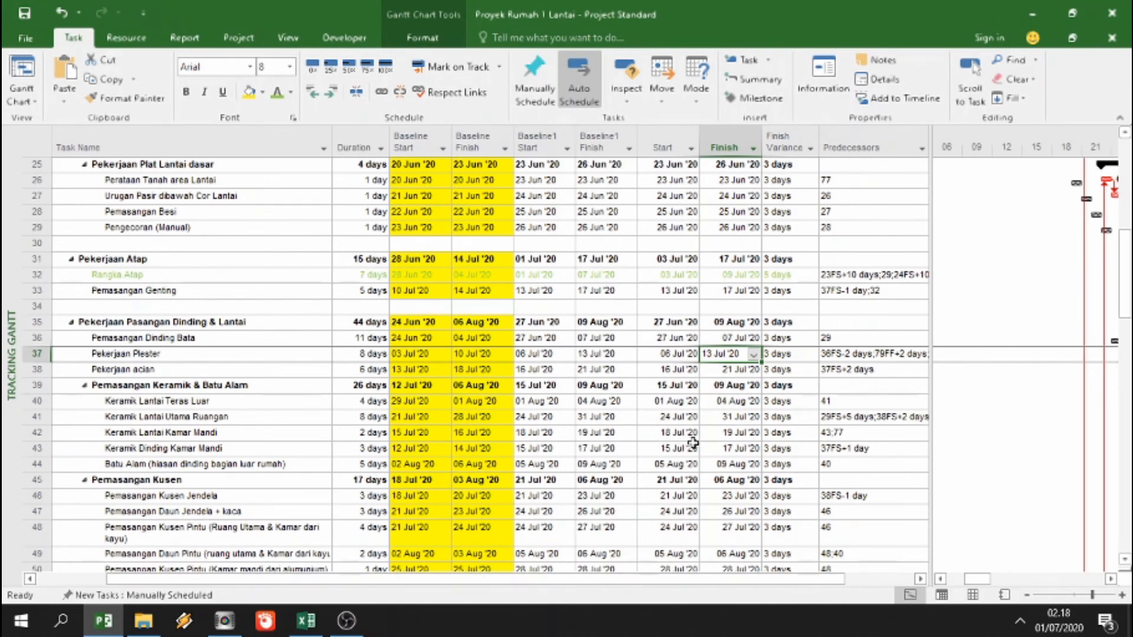
{"action": "scroll", "coordinate": [693, 443], "scroll_direction": "down", "scroll_amount": 5}
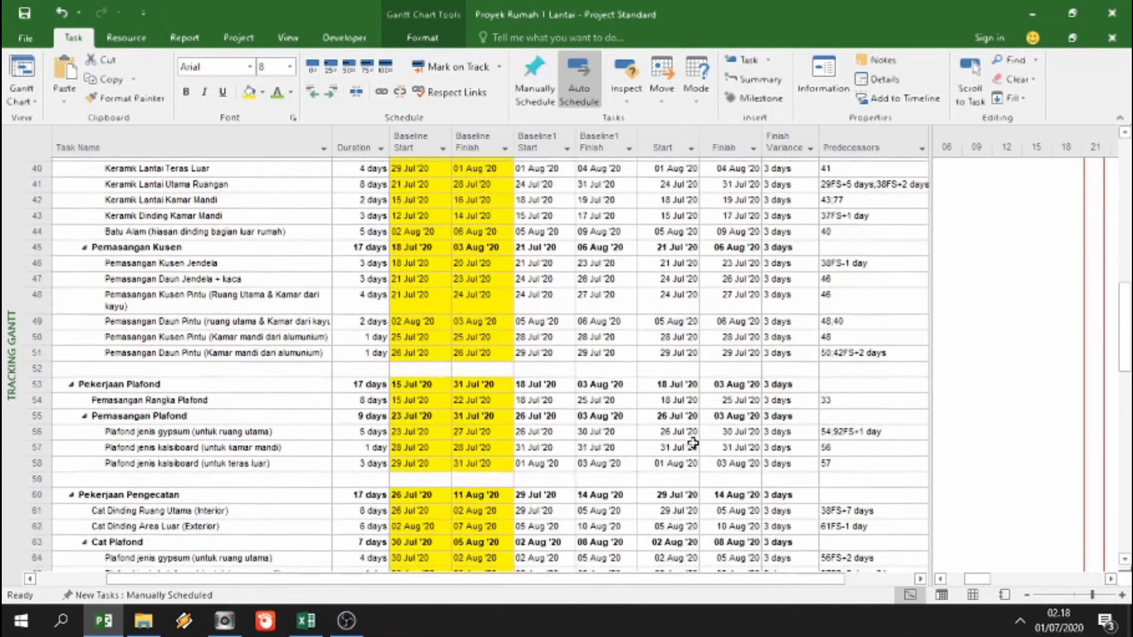
{"action": "scroll", "coordinate": [649, 472], "scroll_direction": "down", "scroll_amount": 5}
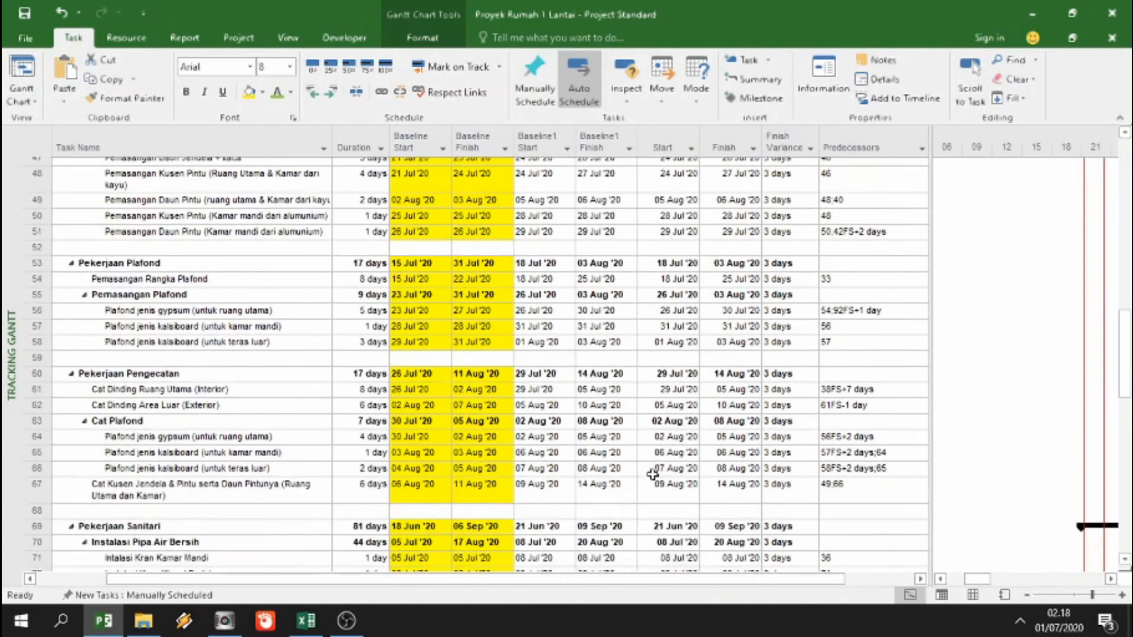
{"action": "scroll", "coordinate": [651, 475], "scroll_direction": "up", "scroll_amount": 18}
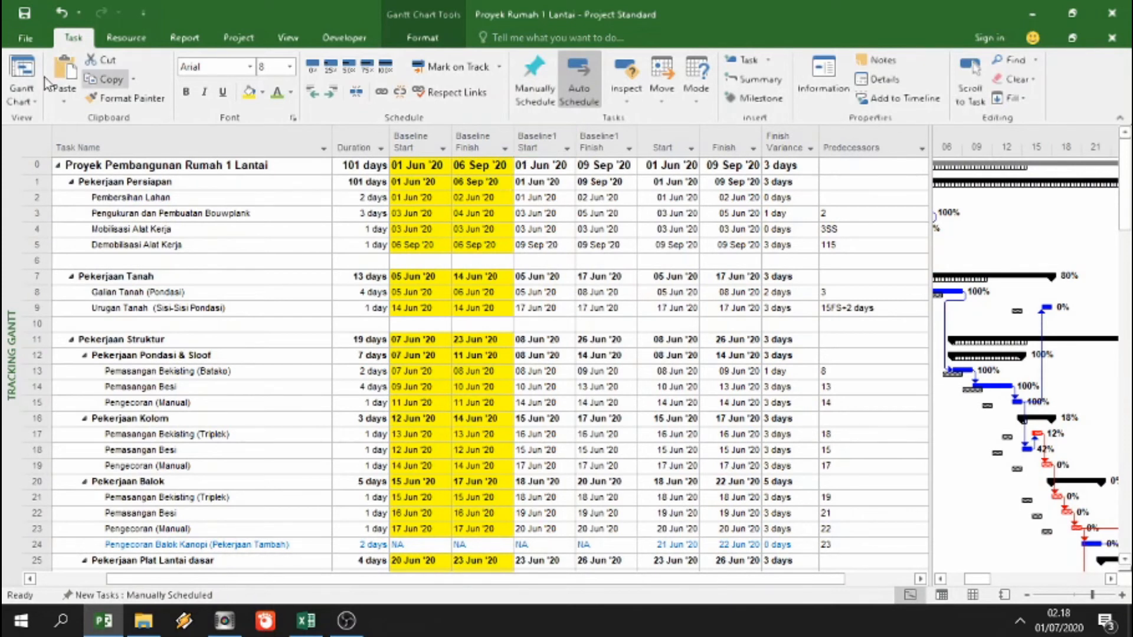
{"action": "left_click", "coordinate": [137, 162]}
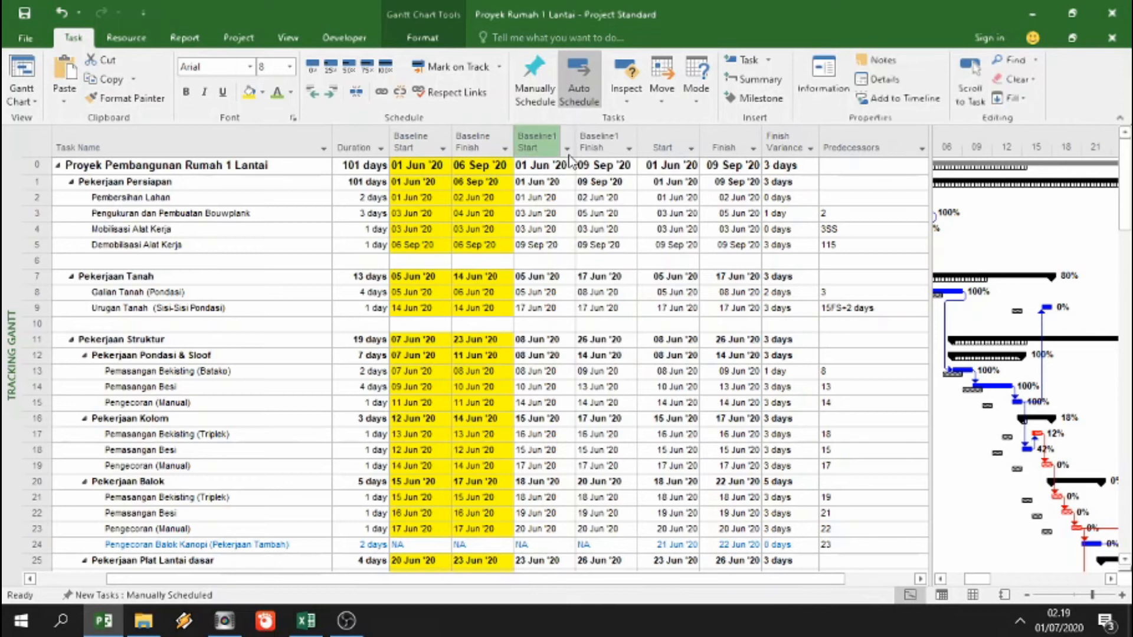
Step: Compare the Baseline, Baseline1 and current start and finish dates of the project summary and the added canopy beam task
{"action": "left_click", "coordinate": [541, 167]}
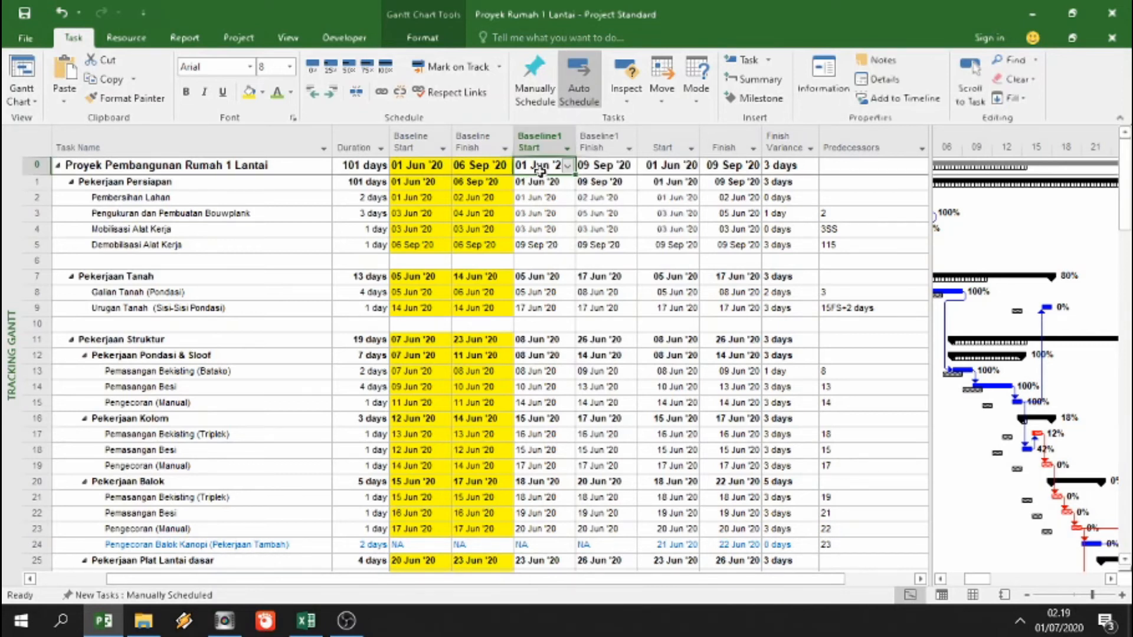
{"action": "left_click", "coordinate": [627, 170]}
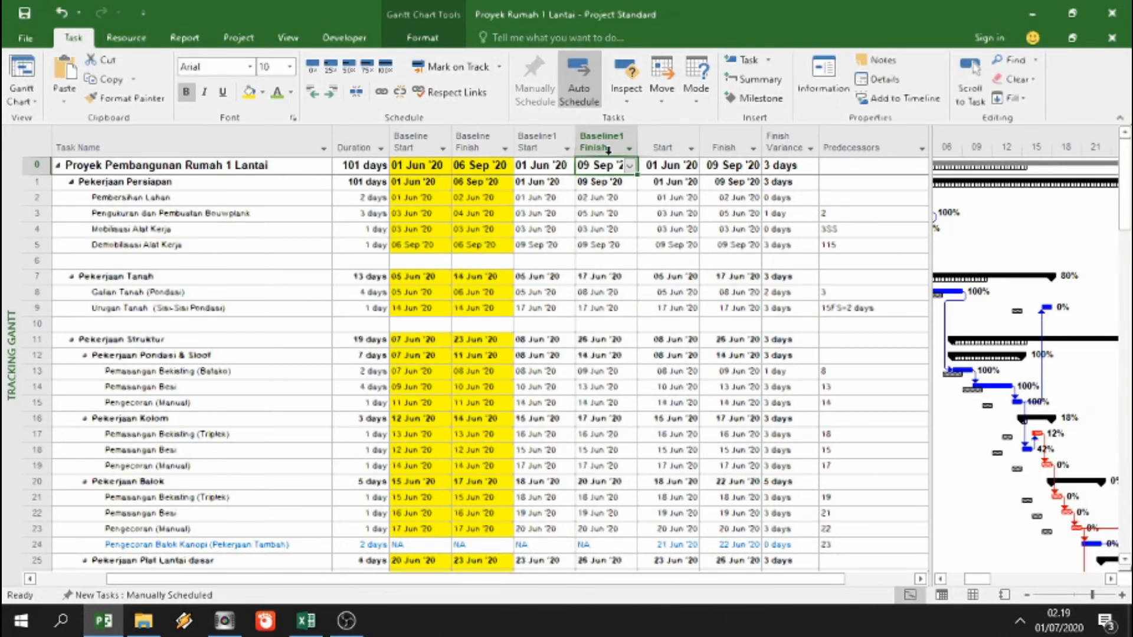
{"action": "left_click", "coordinate": [673, 167]}
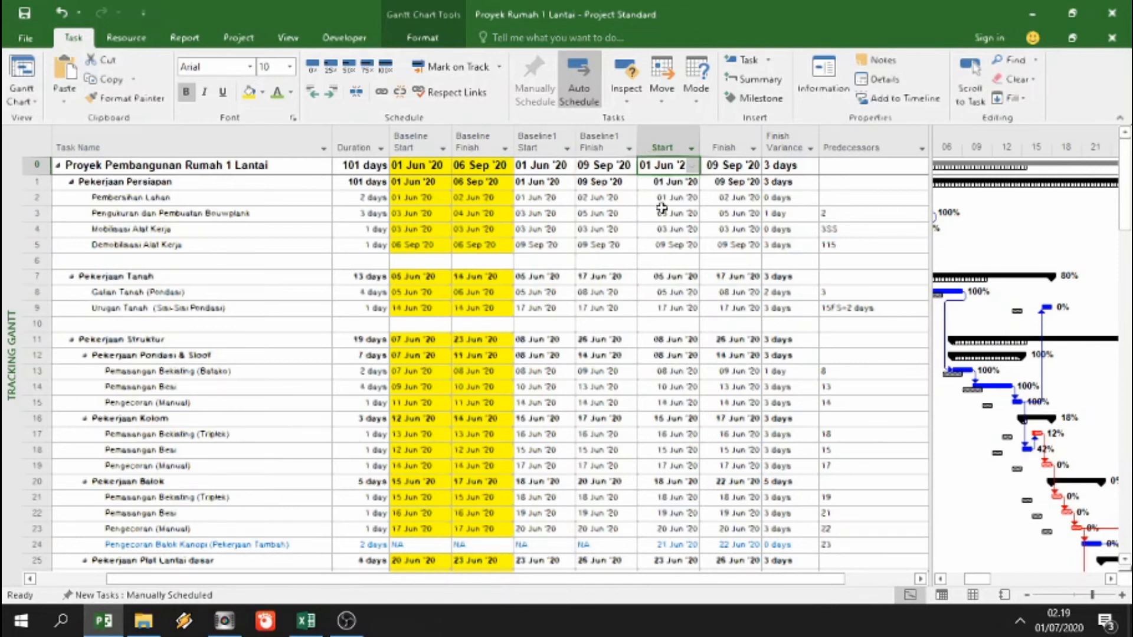
{"action": "left_click", "coordinate": [731, 162]}
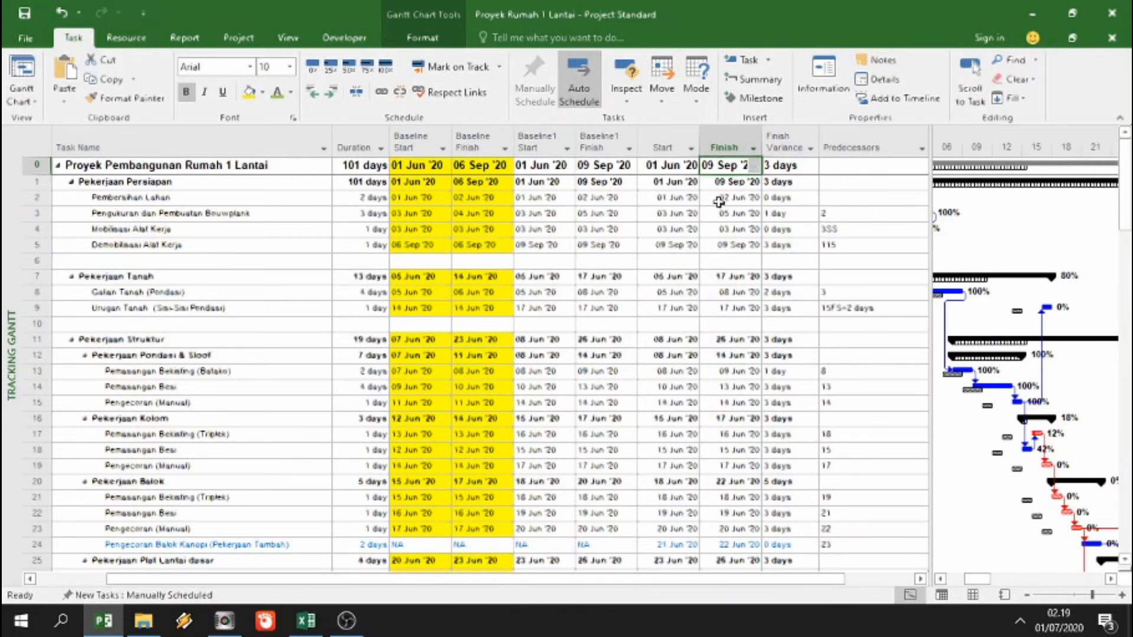
{"action": "left_click", "coordinate": [666, 213]}
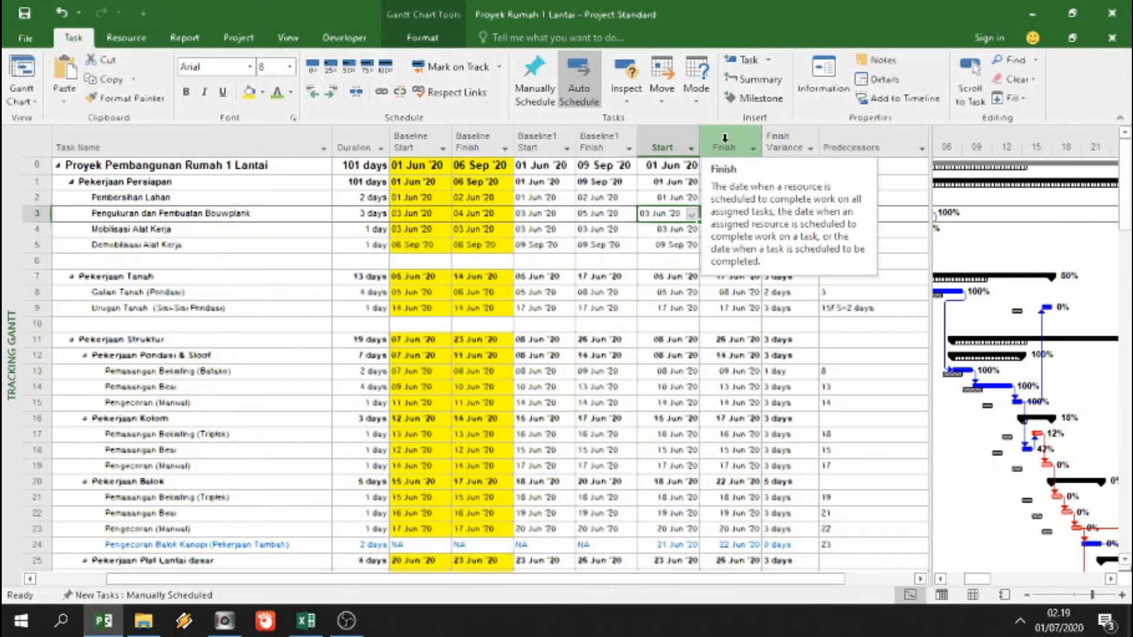
{"action": "left_click", "coordinate": [615, 184]}
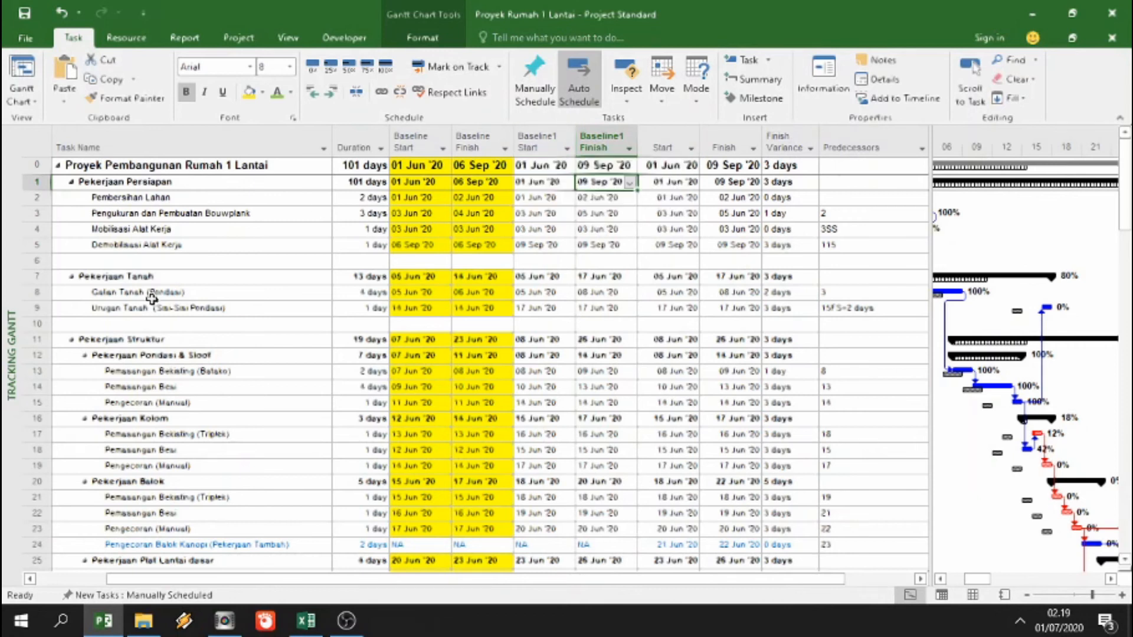
{"action": "scroll", "coordinate": [171, 348], "scroll_direction": "down", "scroll_amount": 1}
{"action": "left_click", "coordinate": [128, 496]}
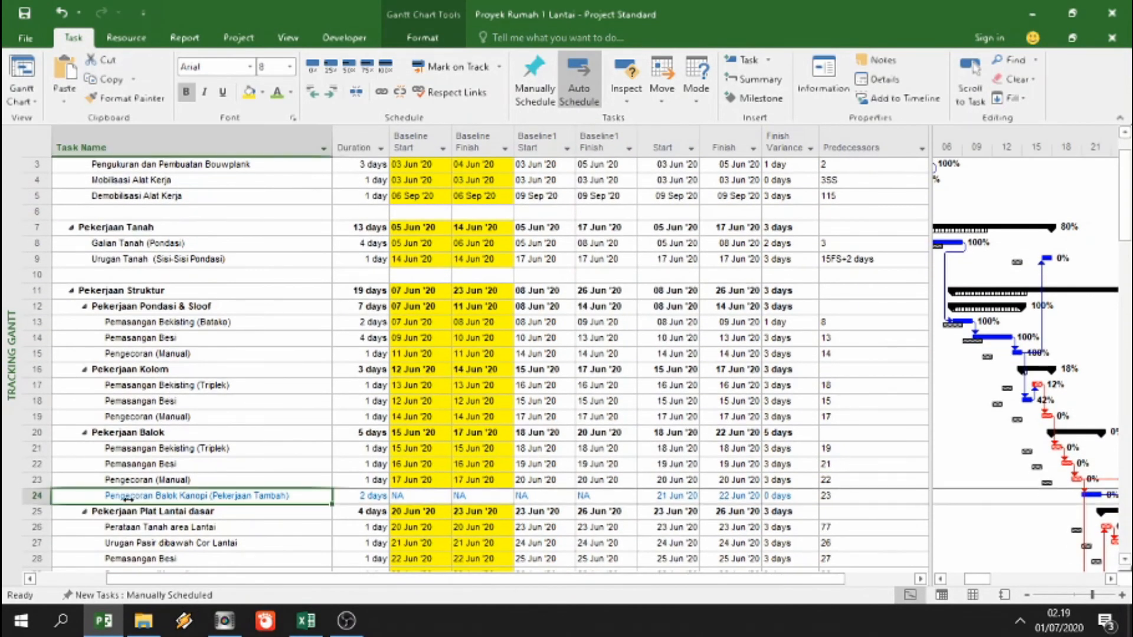
{"action": "scroll", "coordinate": [171, 490], "scroll_direction": "up", "scroll_amount": 1}
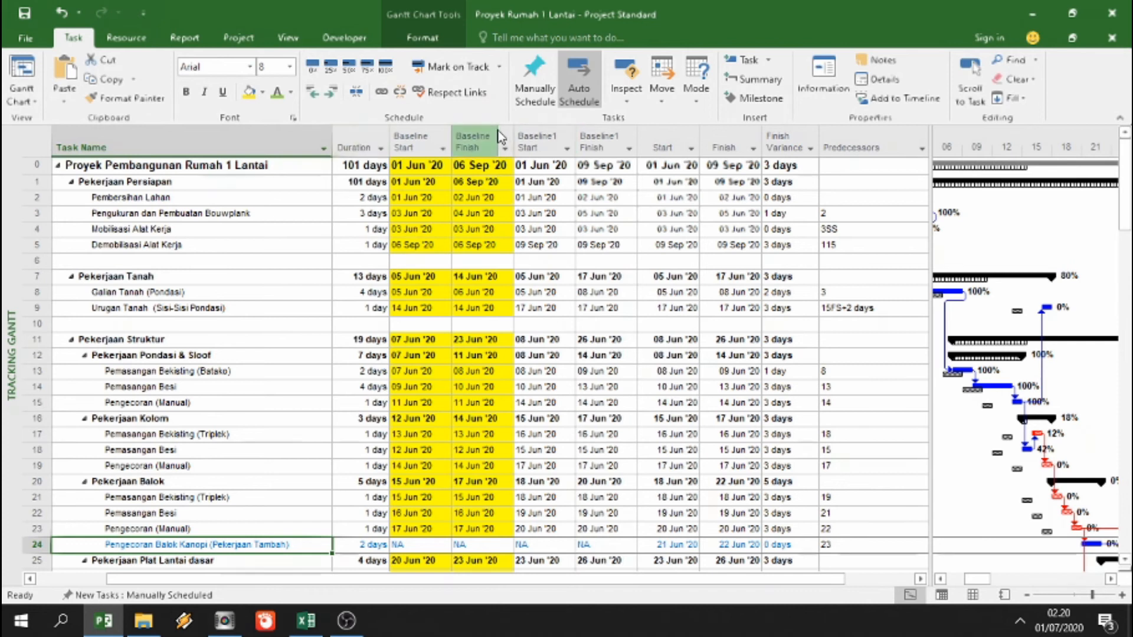
{"action": "left_click", "coordinate": [689, 169]}
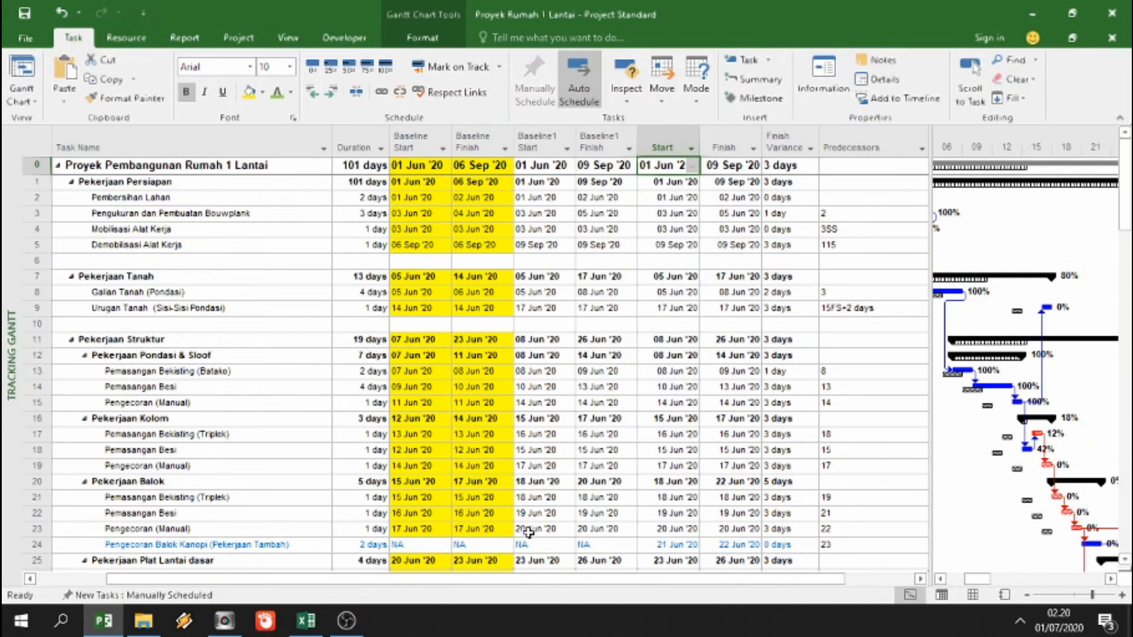
{"action": "scroll", "coordinate": [536, 538], "scroll_direction": "down", "scroll_amount": 1}
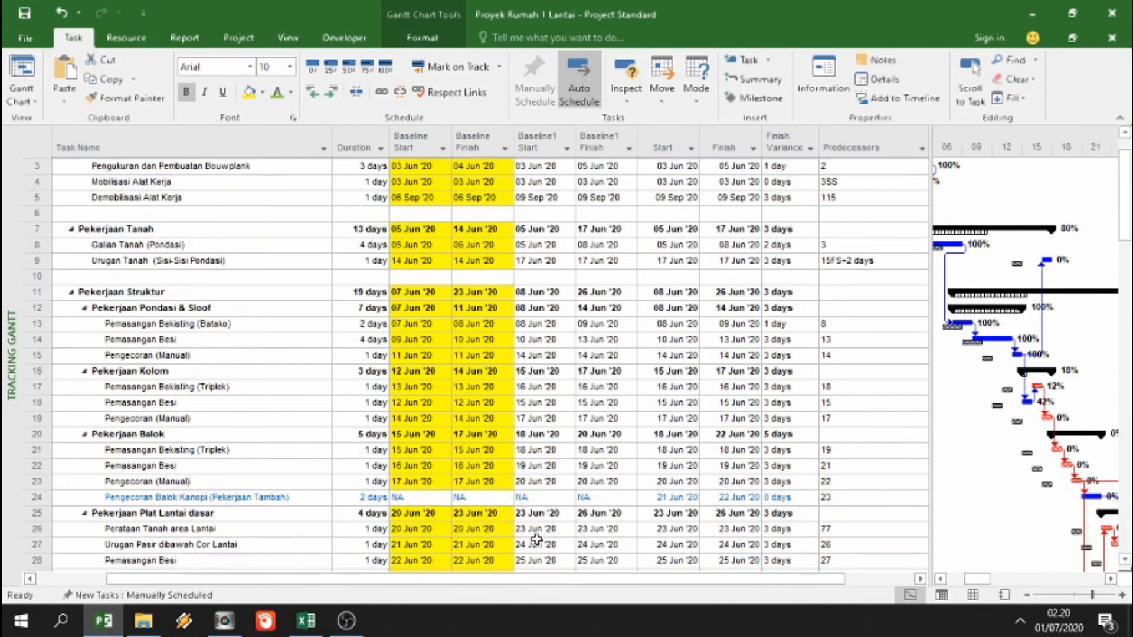
{"action": "scroll", "coordinate": [518, 513], "scroll_direction": "up", "scroll_amount": 1}
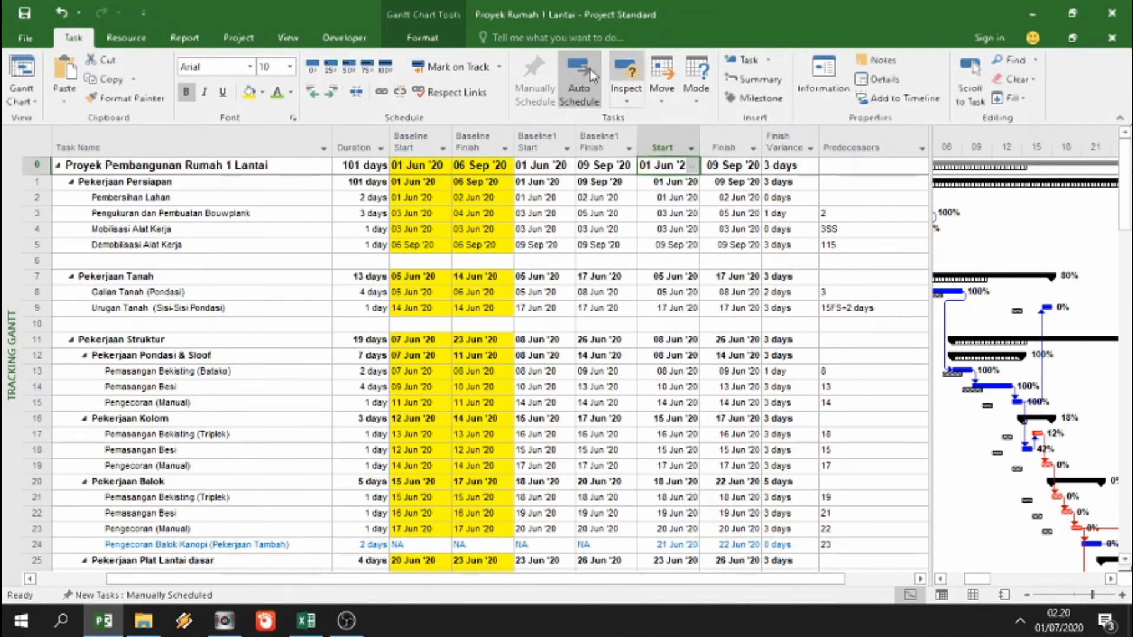
Step: Copy the Pengecoran Balok Kanopi task's start and finish dates, 21 and 22 Jun '20, into its Baseline Start and Baseline Finish
{"action": "left_click", "coordinate": [562, 144]}
{"action": "scroll", "coordinate": [554, 141], "scroll_direction": "down", "scroll_amount": 1}
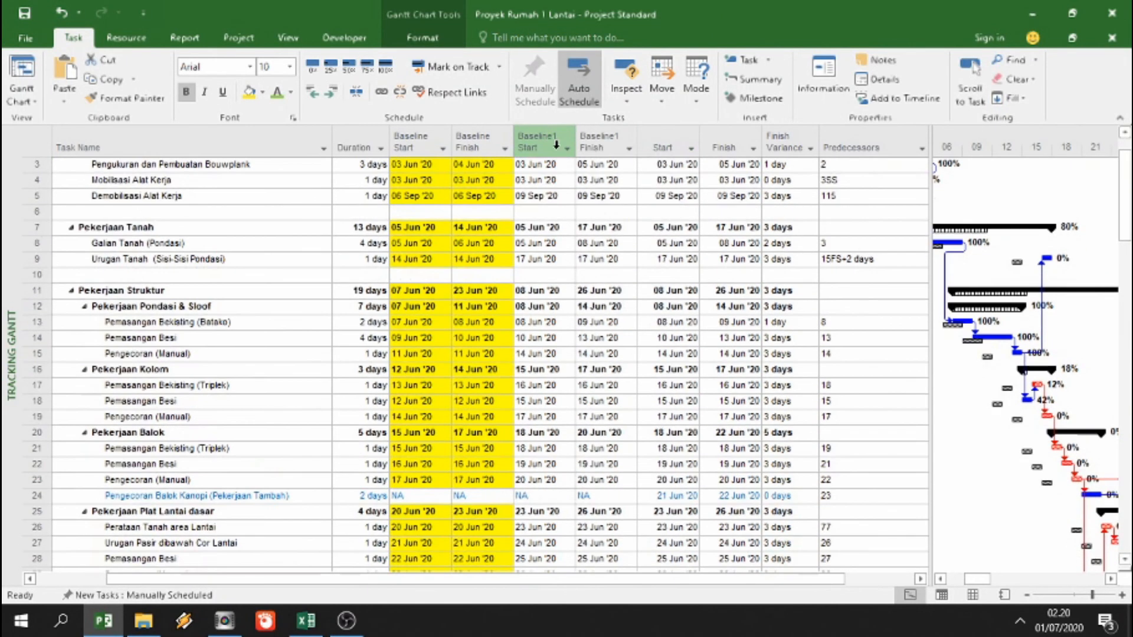
{"action": "scroll", "coordinate": [555, 145], "scroll_direction": "down", "scroll_amount": 1}
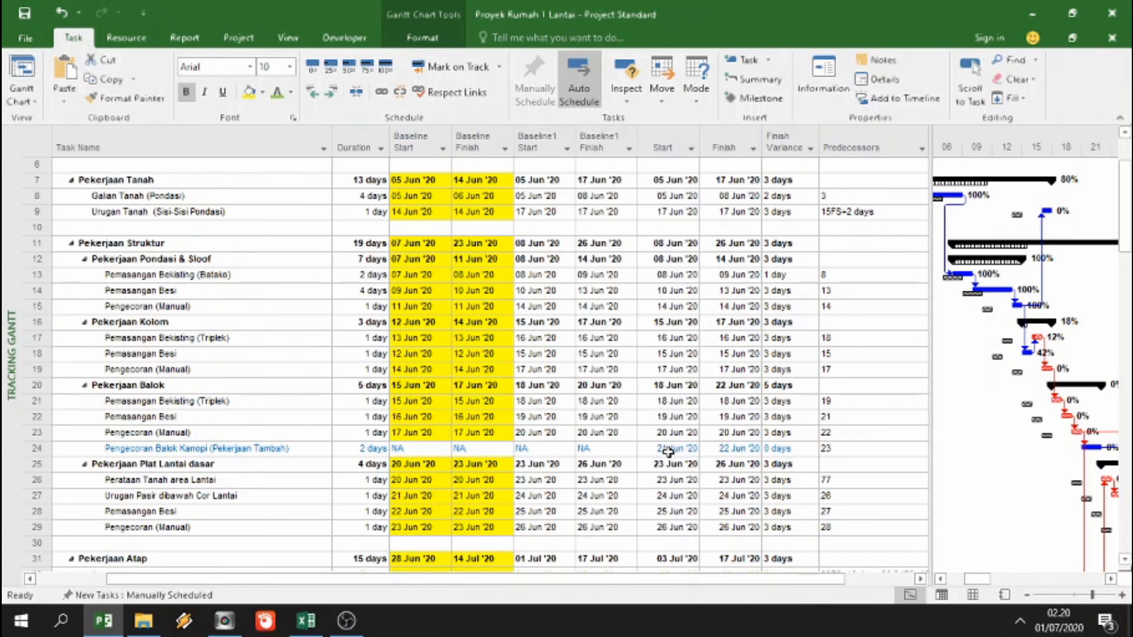
{"action": "left_click_drag", "start_coordinate": [668, 452], "coordinate": [725, 450]}
{"action": "key", "text": "ctrl+c"}
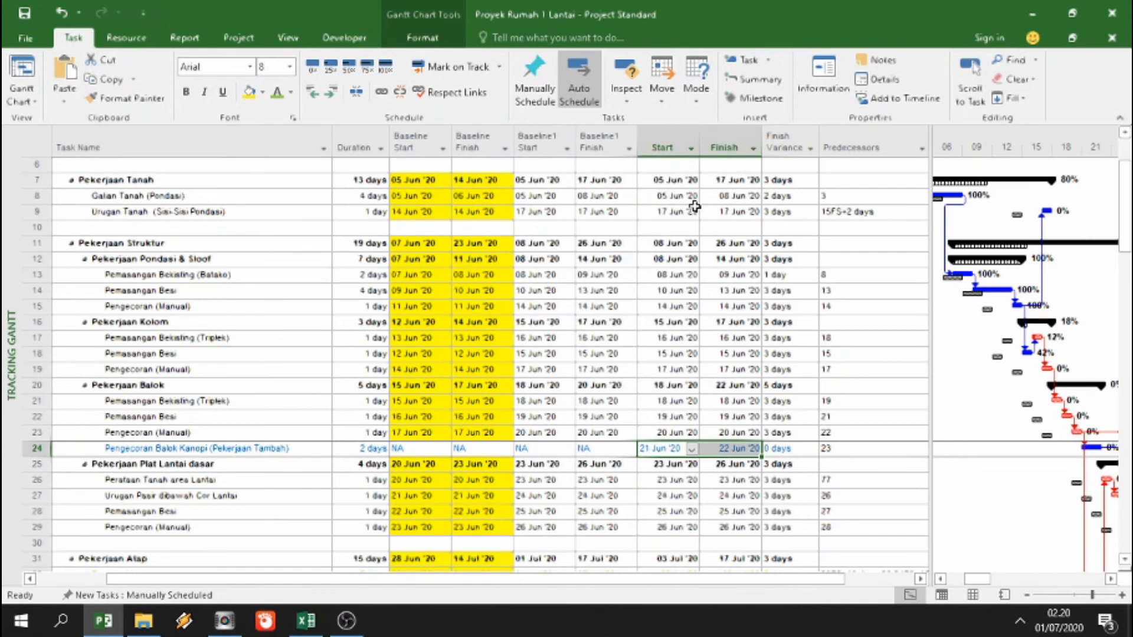
{"action": "left_click", "coordinate": [424, 447]}
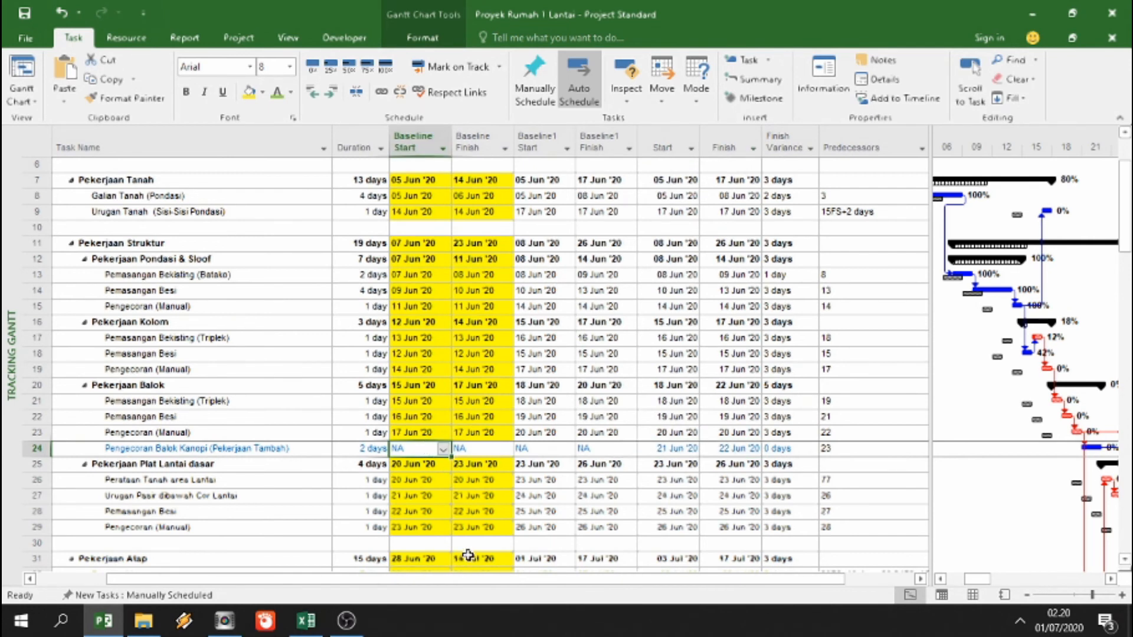
{"action": "key", "text": "ctrl+v"}
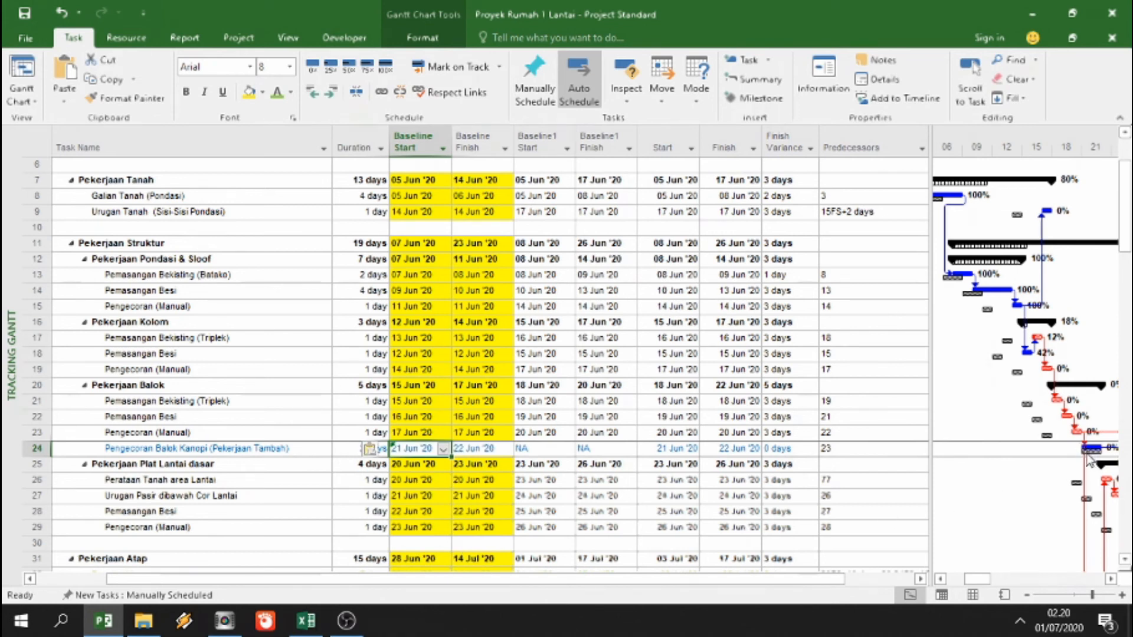
Step: Paste the same 21 and 22 Jun '20 dates into the canopy beam task's Baseline1 Start and Baseline1 Finish
{"action": "mouse_move", "coordinate": [1092, 454]}
{"action": "left_click", "coordinate": [545, 450]}
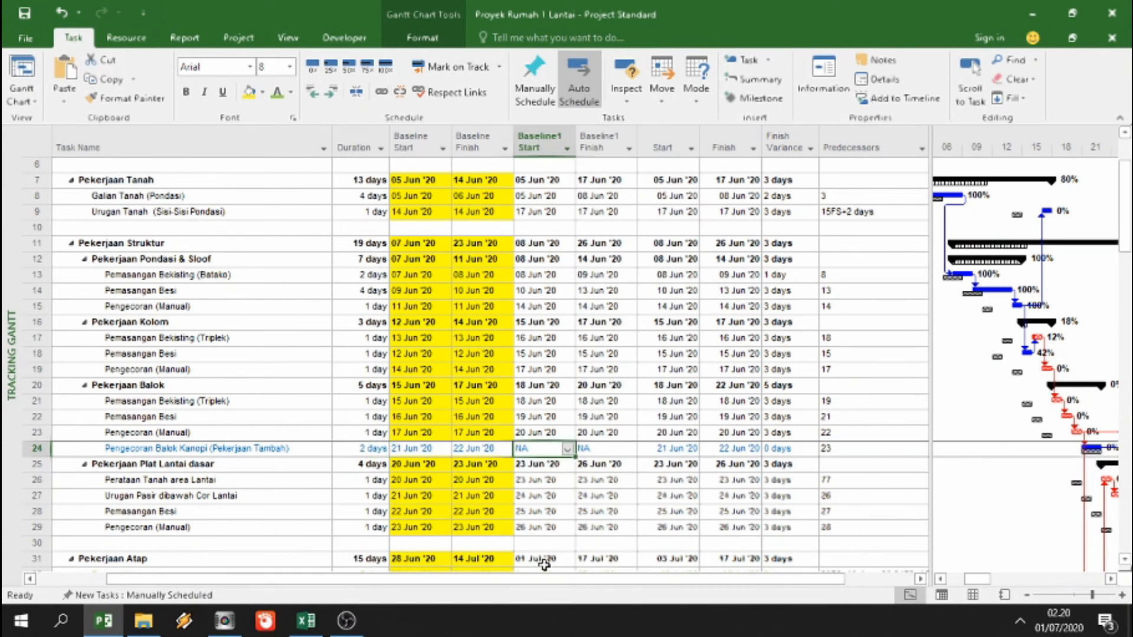
{"action": "key", "text": "ctrl+v"}
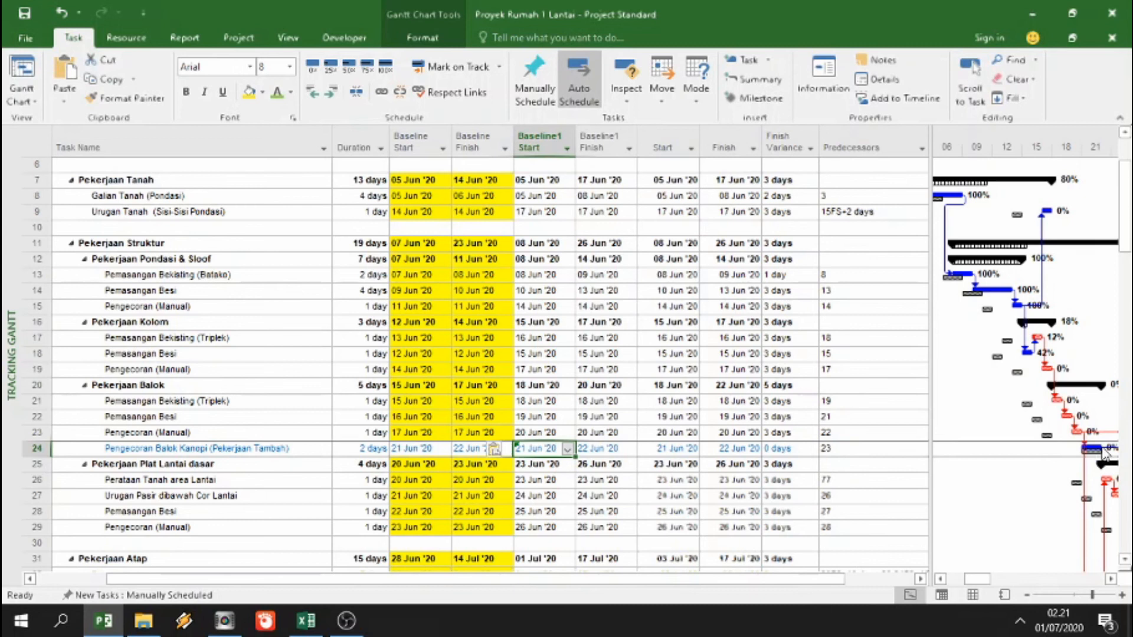
Step: Widen the Gantt chart area beside the table and show its bars from the start of the project
{"action": "left_click", "coordinate": [1111, 580]}
{"action": "left_click_drag", "start_coordinate": [931, 413], "coordinate": [790, 408]}
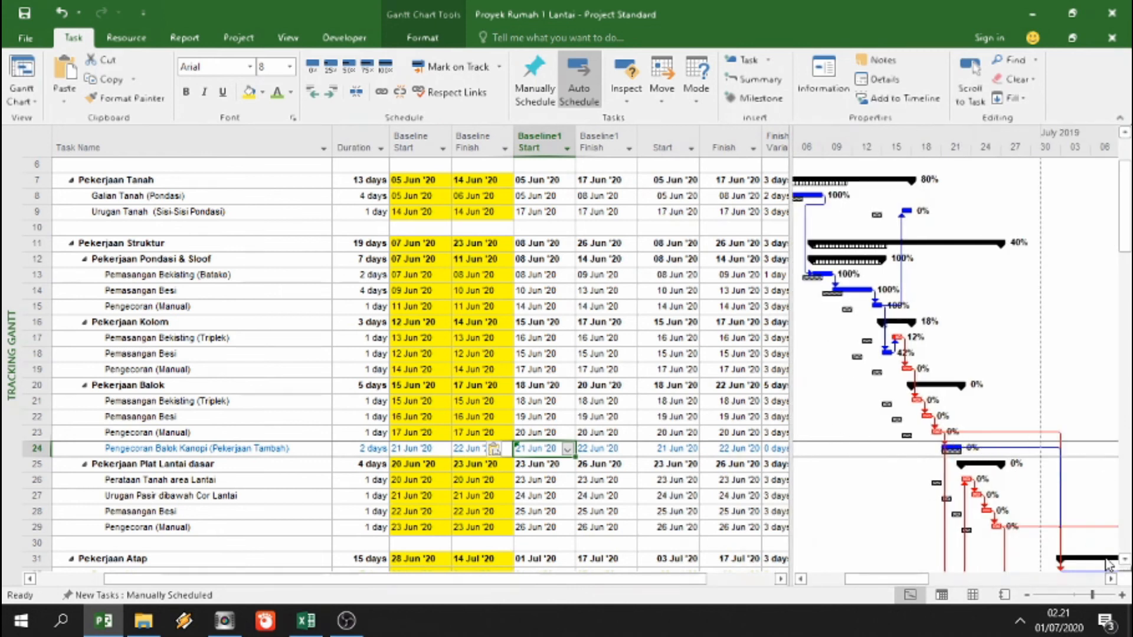
{"action": "scroll", "coordinate": [552, 389], "scroll_direction": "up", "scroll_amount": 2}
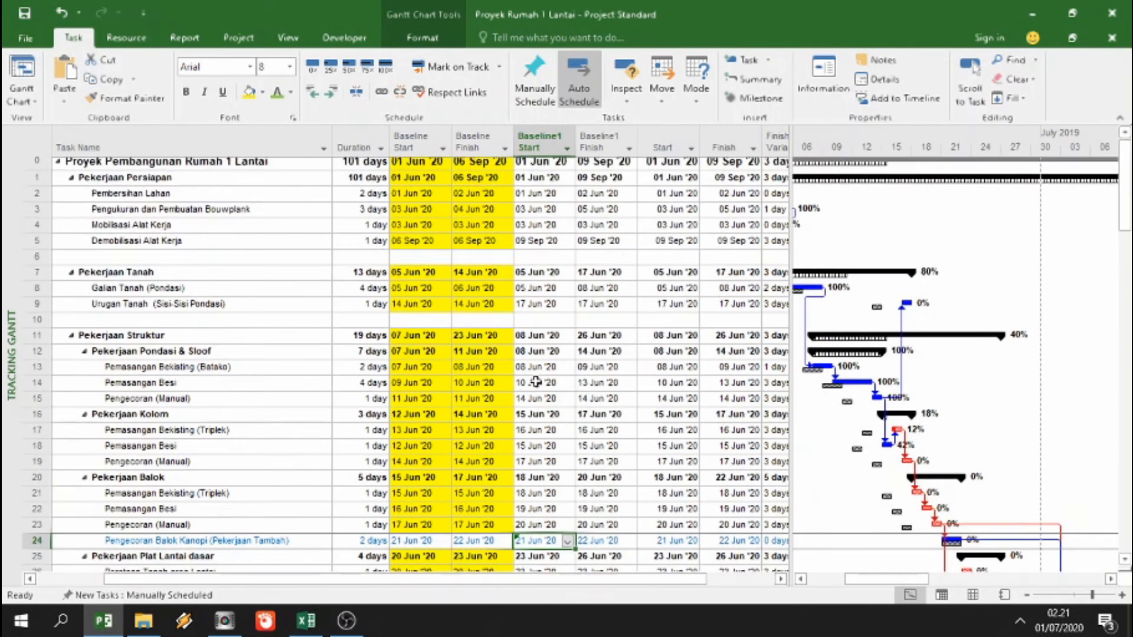
{"action": "mouse_move", "coordinate": [882, 584]}
{"action": "left_mouse_down"}
{"action": "mouse_move", "coordinate": [857, 578]}
{"action": "mouse_move", "coordinate": [870, 579]}
{"action": "left_mouse_up"}
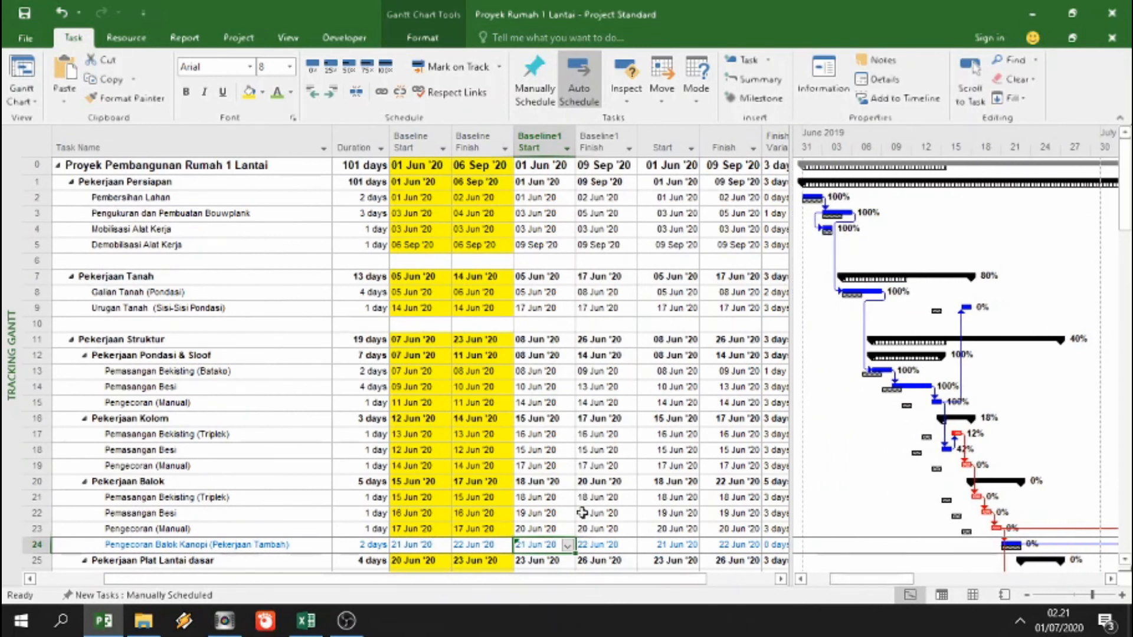
Step: Hide the Baseline1 Start and Baseline1 Finish columns from the task table
{"action": "scroll", "coordinate": [239, 435], "scroll_direction": "down", "scroll_amount": 2}
{"action": "scroll", "coordinate": [240, 435], "scroll_direction": "up", "scroll_amount": 2}
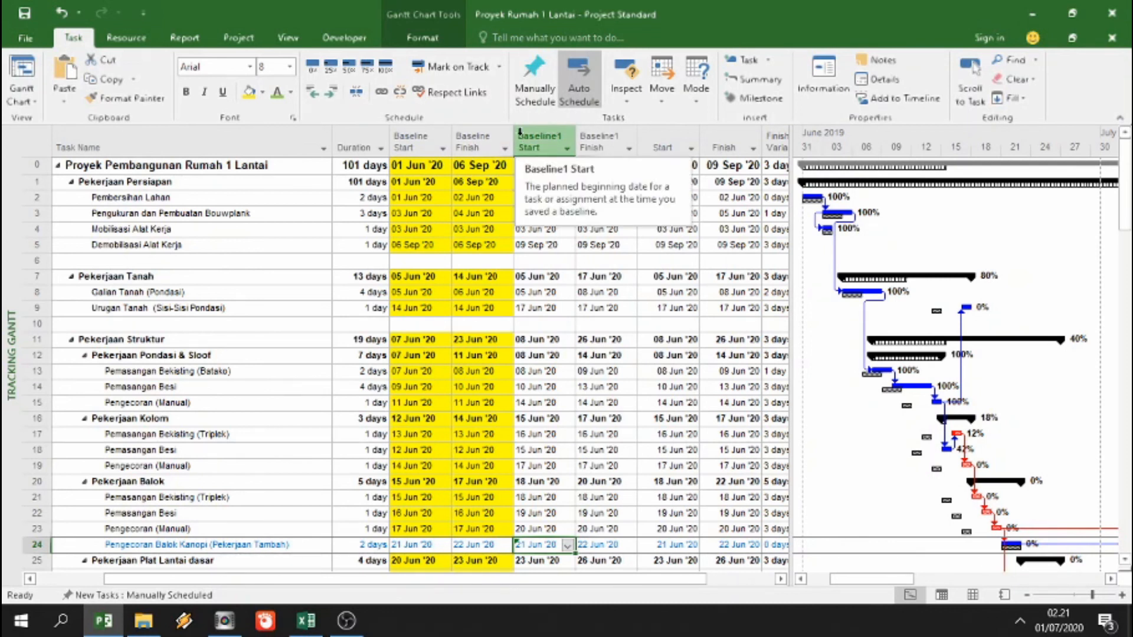
{"action": "scroll", "coordinate": [561, 133], "scroll_direction": "down", "scroll_amount": 1}
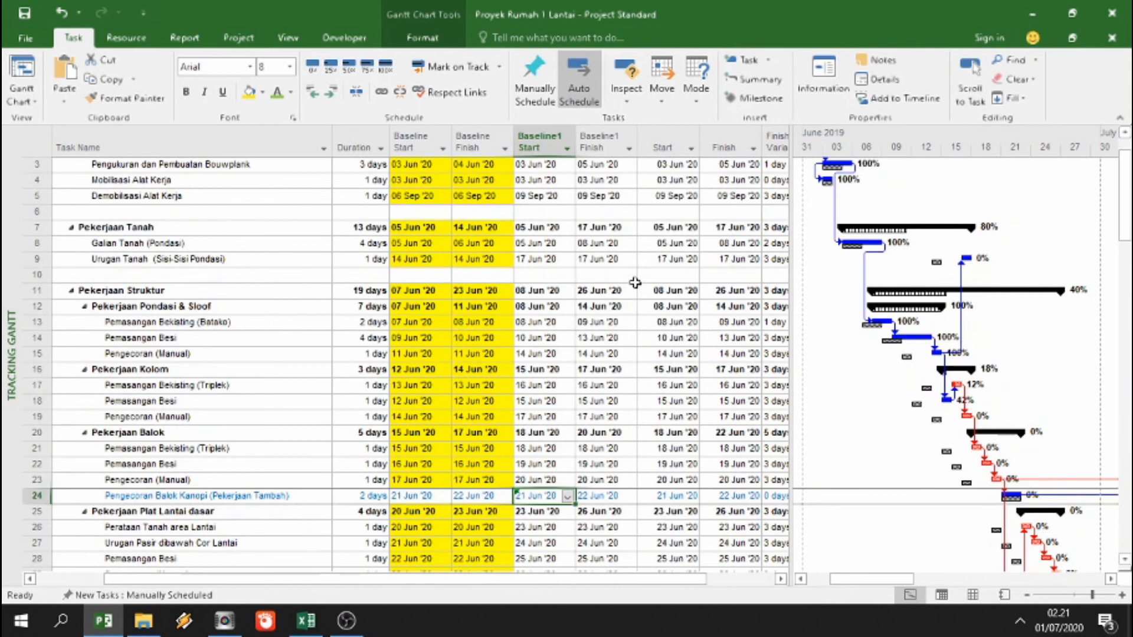
{"action": "scroll", "coordinate": [538, 125], "scroll_direction": "up", "scroll_amount": 1}
{"action": "right_click", "coordinate": [548, 136]}
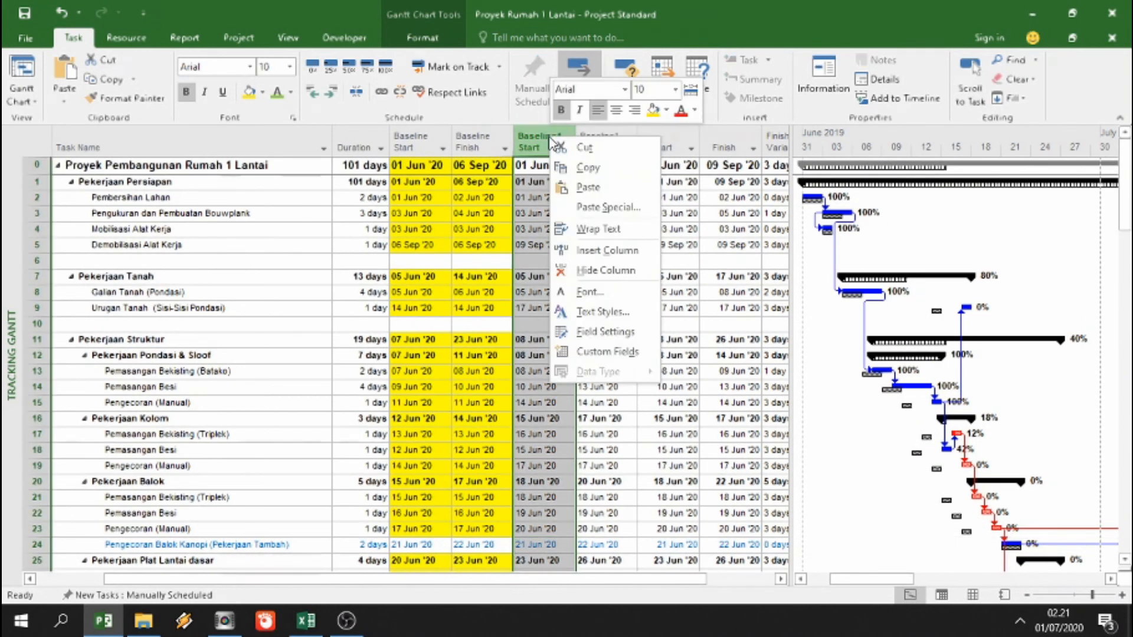
{"action": "left_click", "coordinate": [602, 269]}
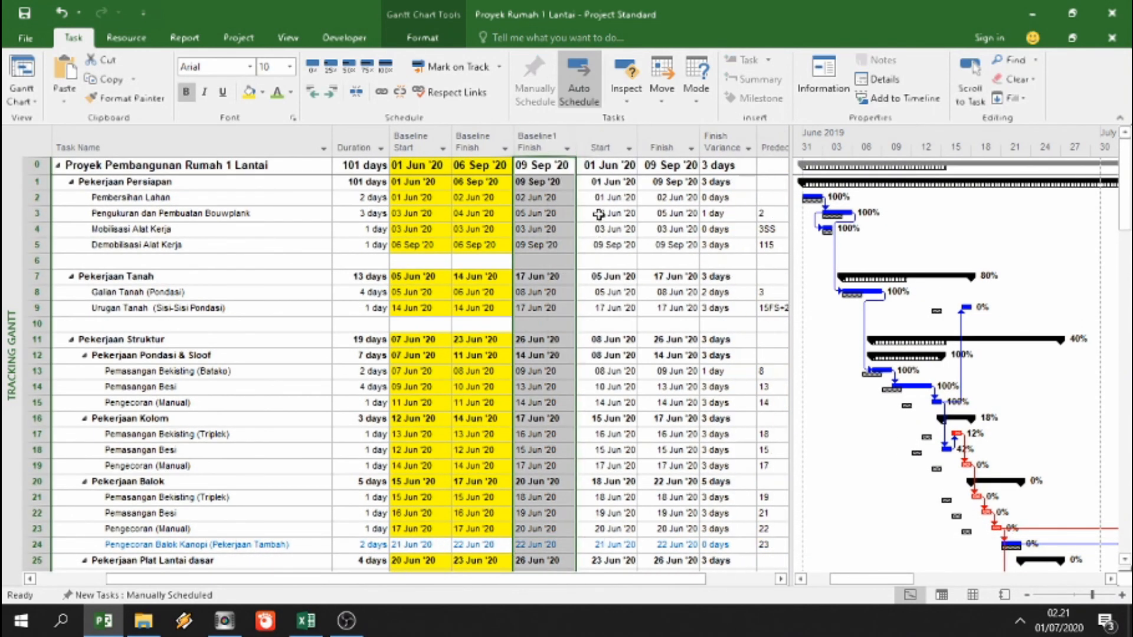
{"action": "right_click", "coordinate": [552, 141]}
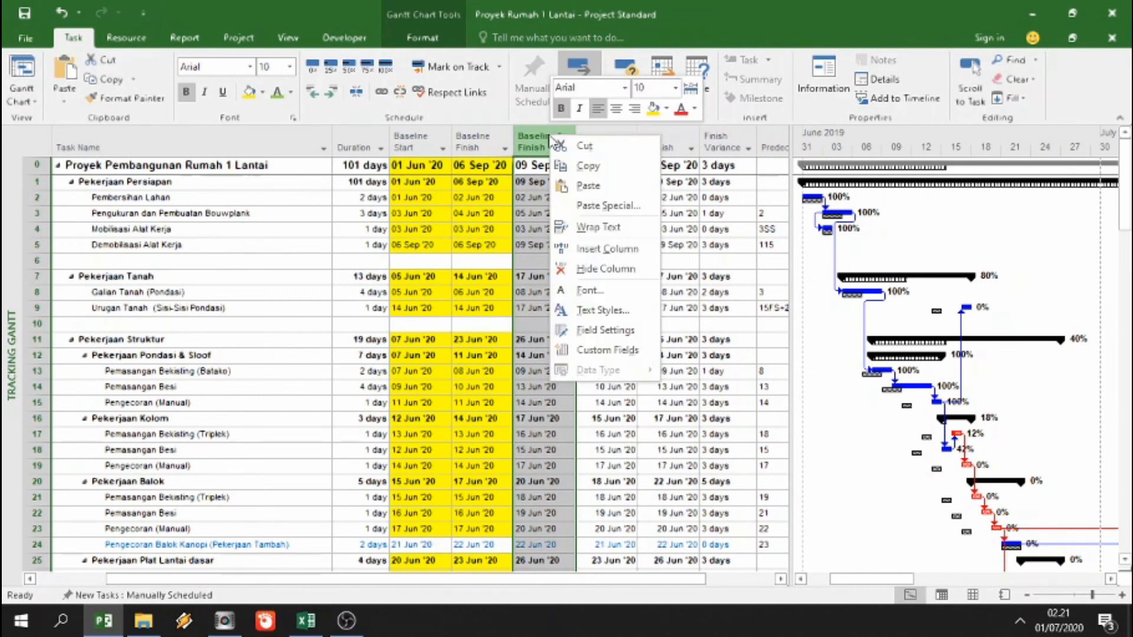
{"action": "left_click", "coordinate": [605, 269]}
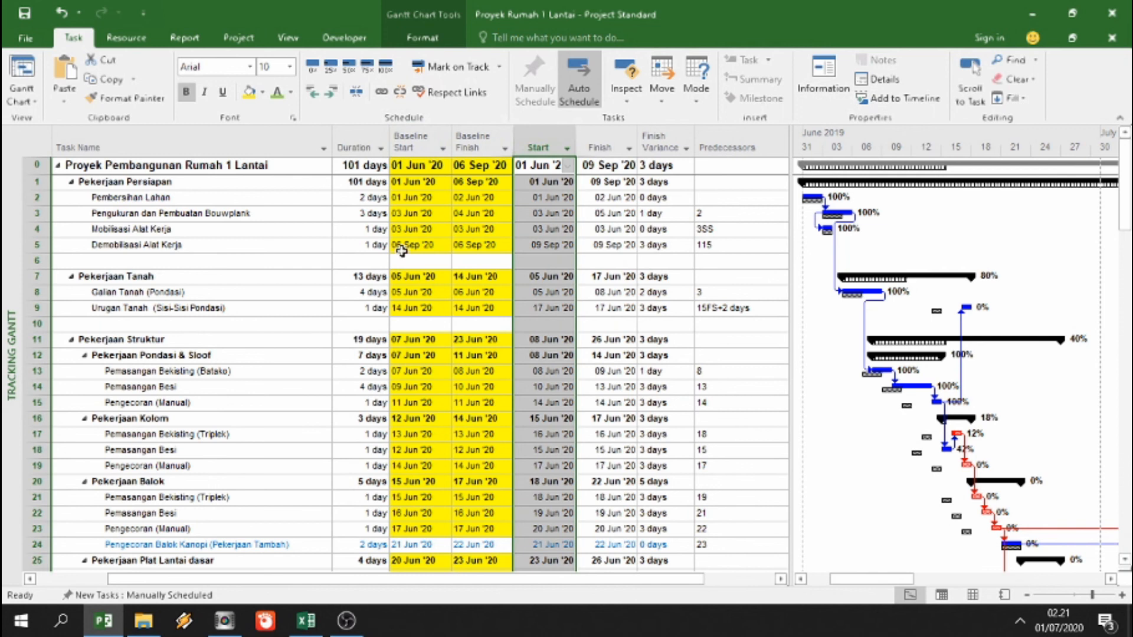
Step: Review the baseline dates, current dates and finish variances from the preparation work through the structure, roof and wall tasks
{"action": "scroll", "coordinate": [650, 245], "scroll_direction": "down", "scroll_amount": 1}
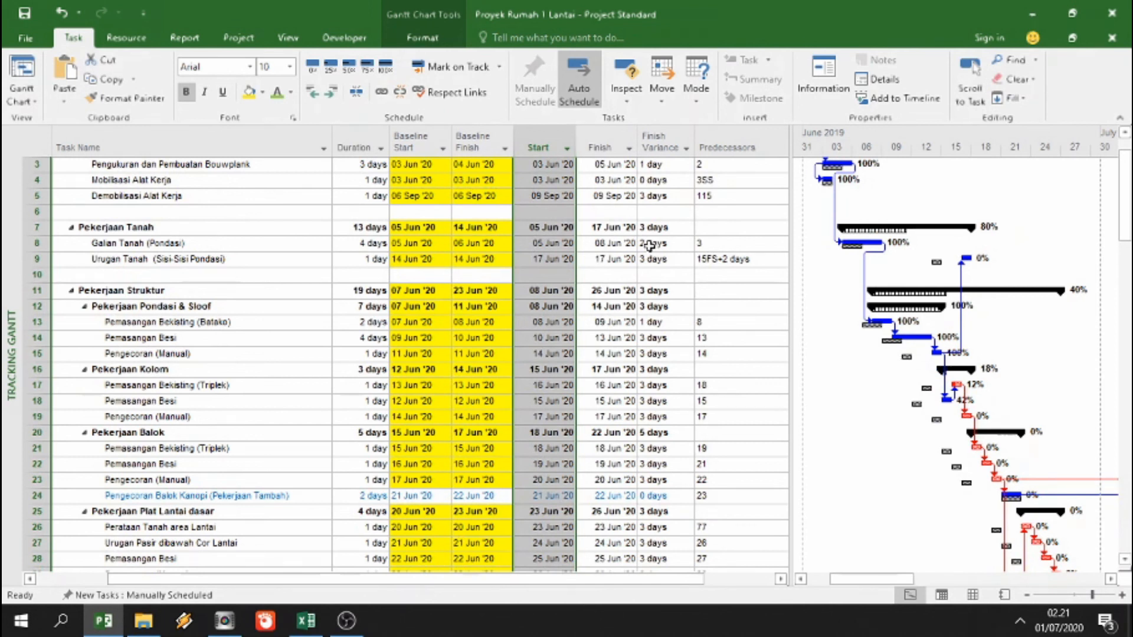
{"action": "scroll", "coordinate": [480, 403], "scroll_direction": "down", "scroll_amount": 3}
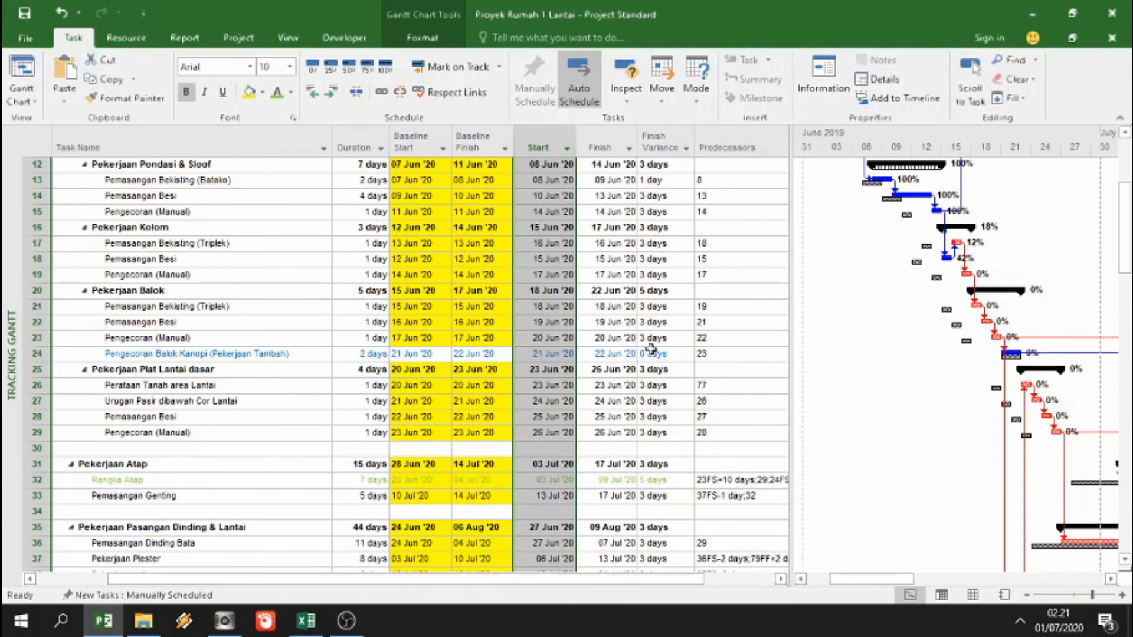
{"action": "scroll", "coordinate": [520, 313], "scroll_direction": "up", "scroll_amount": 2}
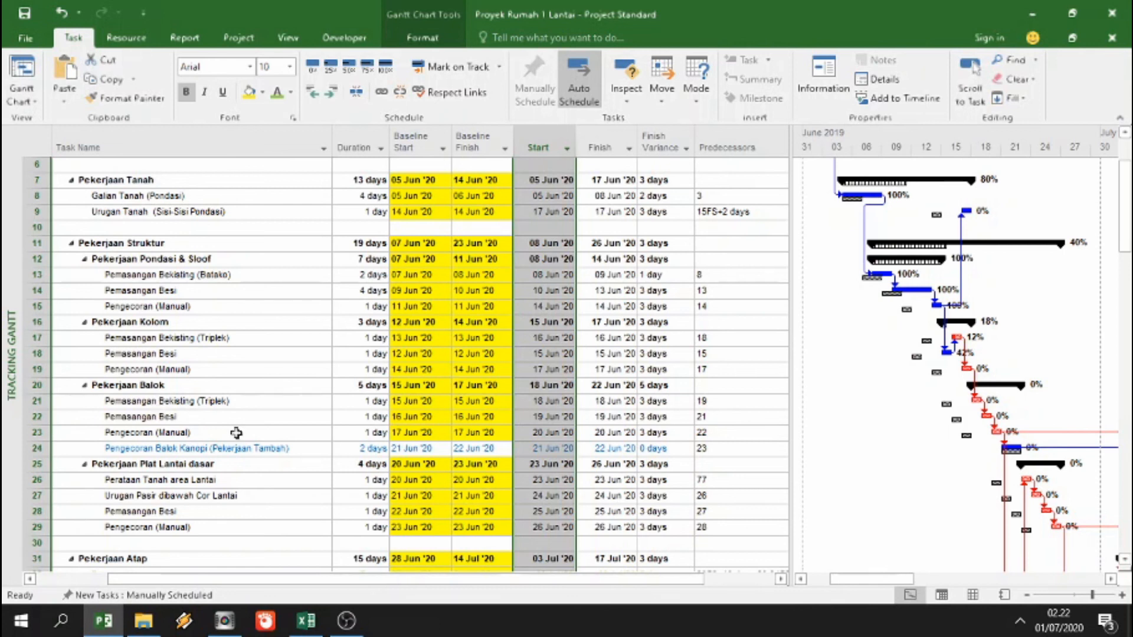
{"action": "scroll", "coordinate": [299, 458], "scroll_direction": "up", "scroll_amount": 2}
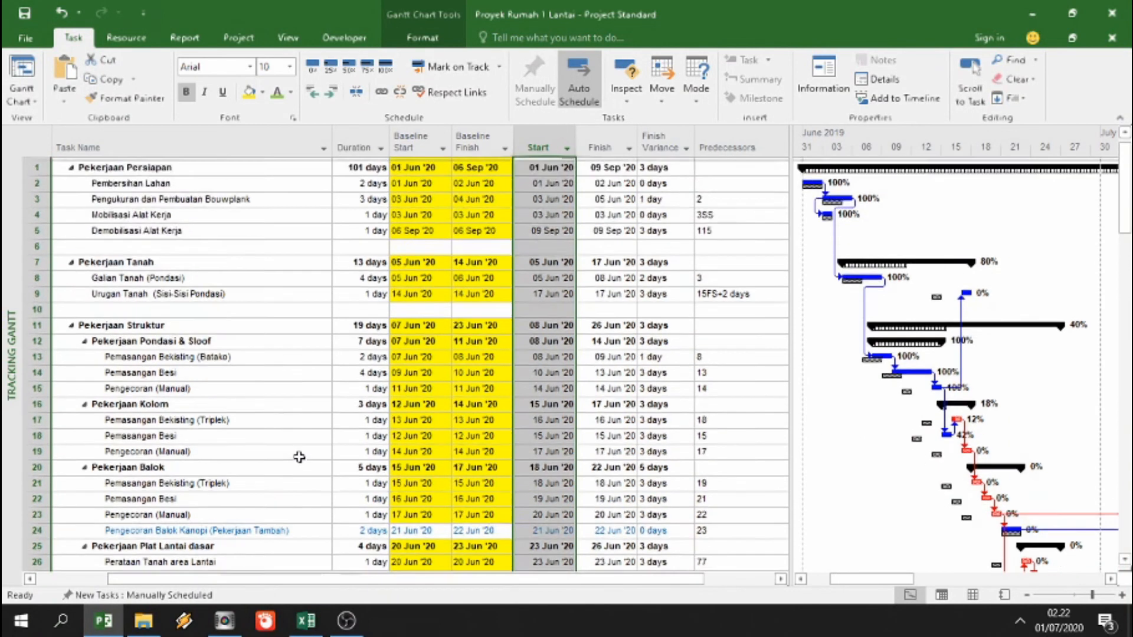
{"action": "scroll", "coordinate": [324, 397], "scroll_direction": "down", "scroll_amount": 5}
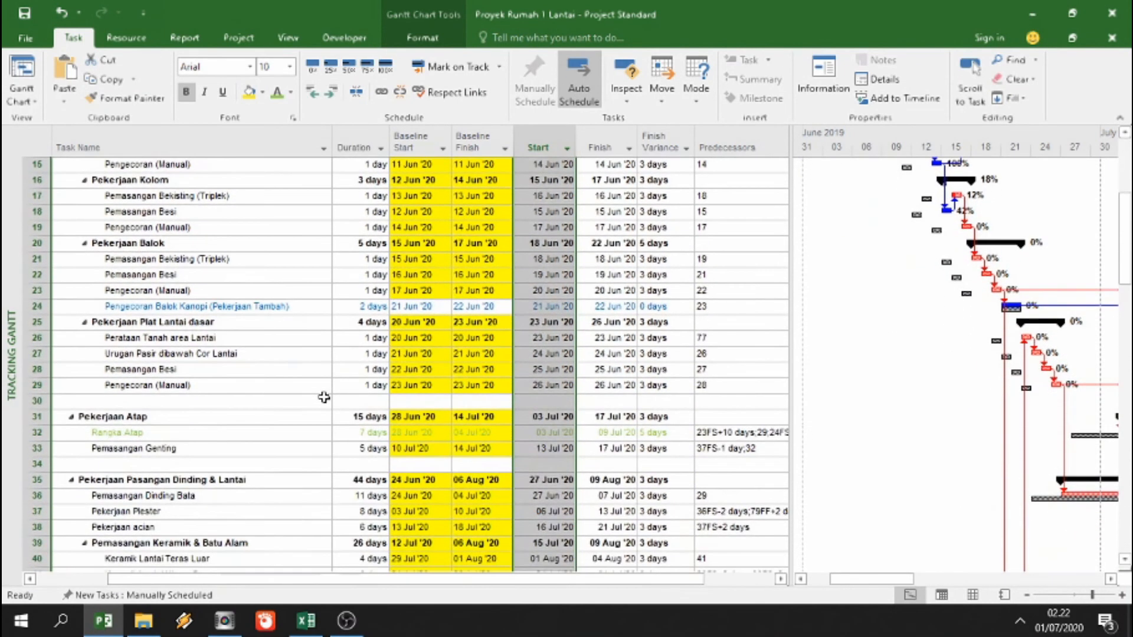